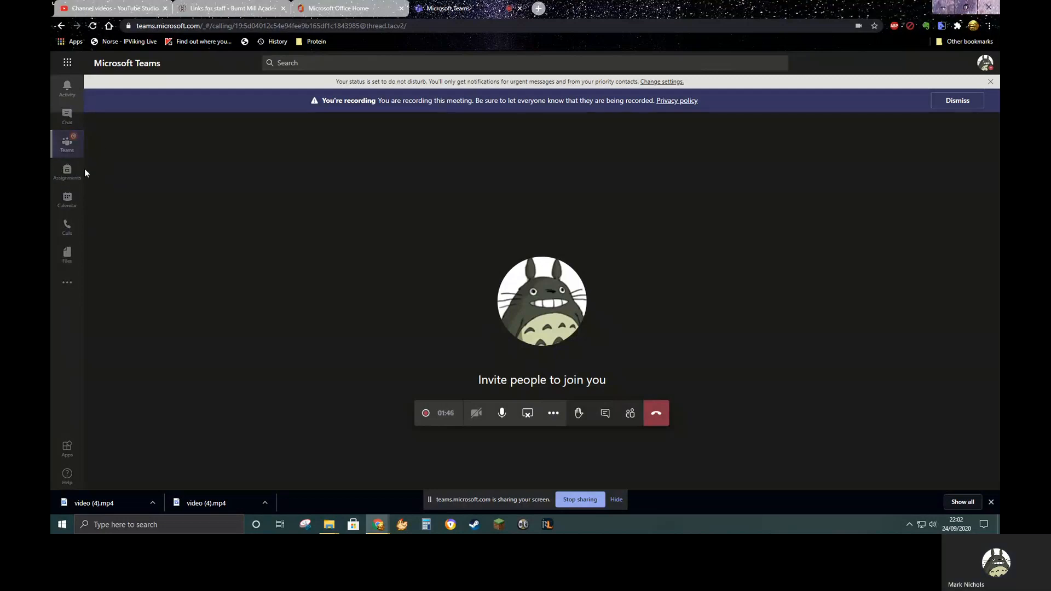
# Open the BMA 11B_En4 class team and browse the posts in its General channel
pyautogui.click(67, 145)
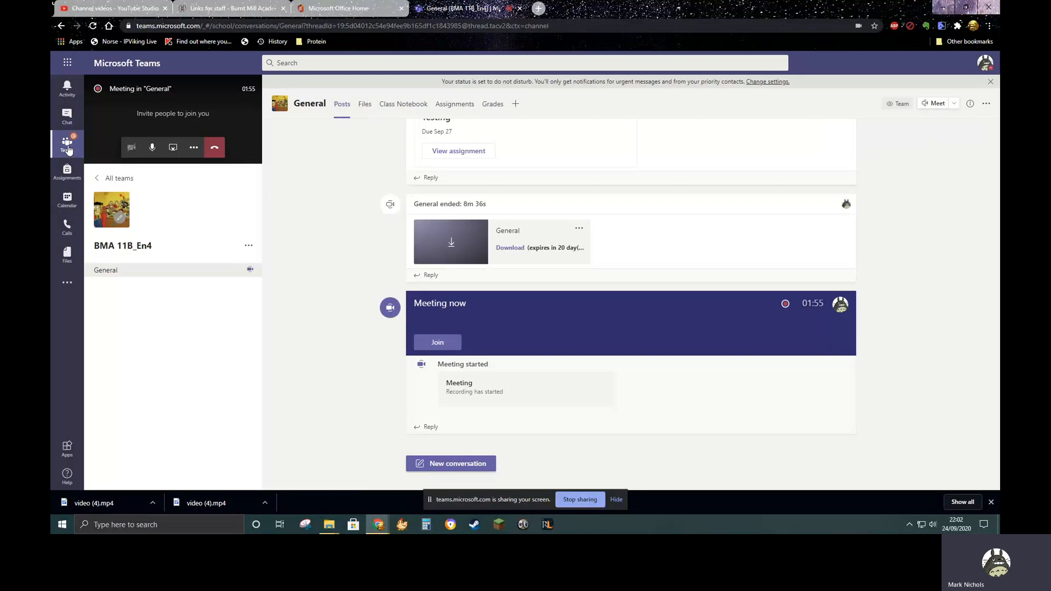
pyautogui.click(67, 143)
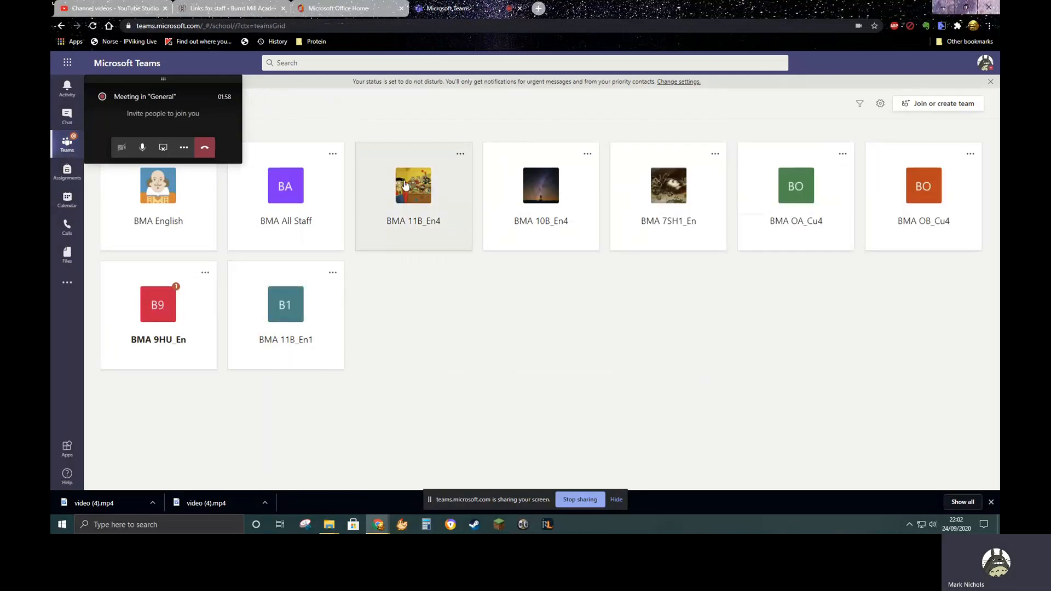
pyautogui.click(423, 198)
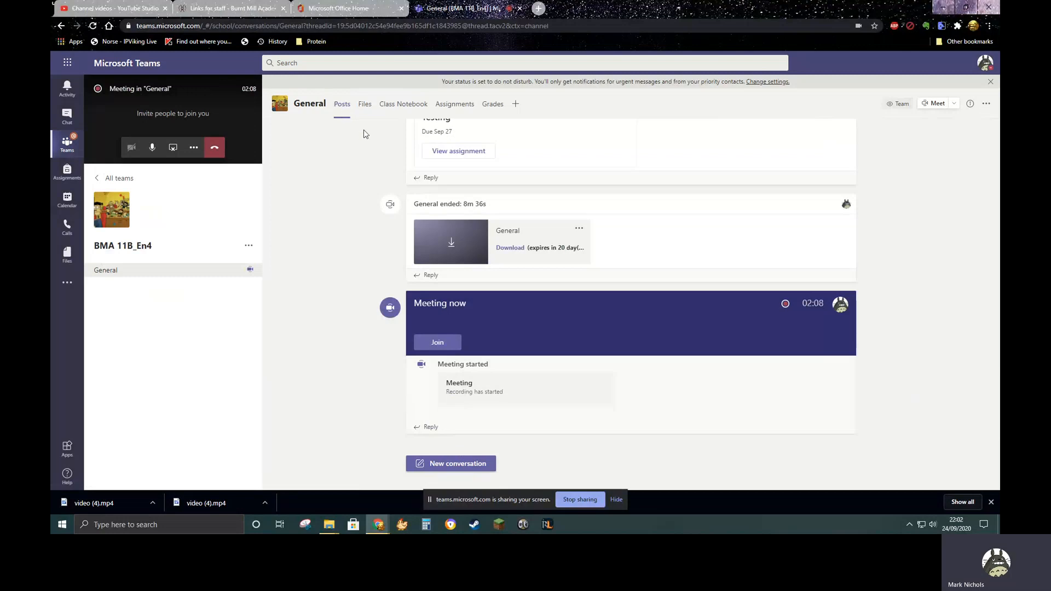
pyautogui.scroll(15, 486, 266)
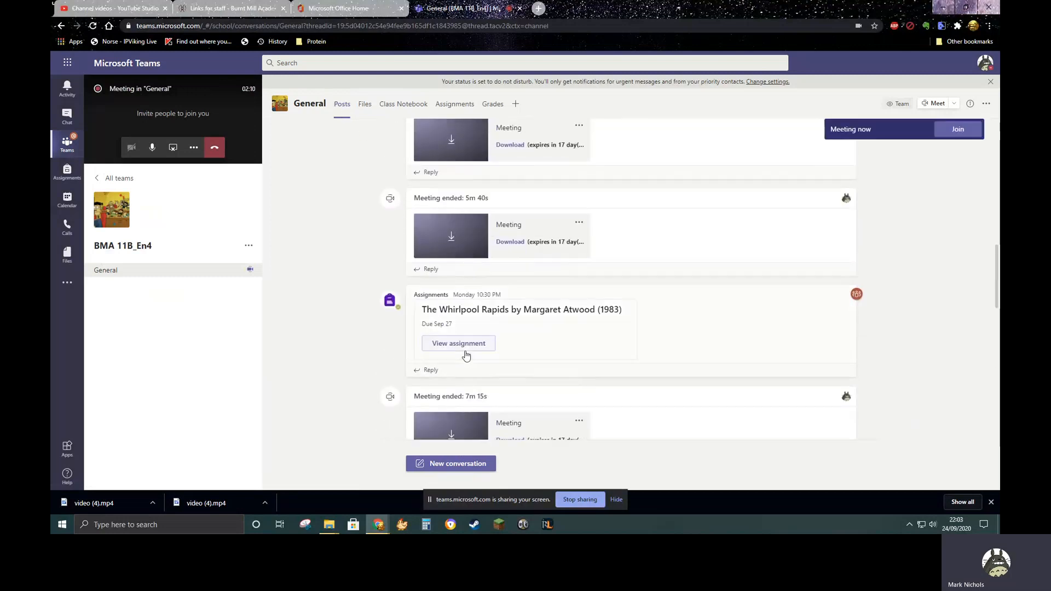
pyautogui.scroll(15, 466, 355)
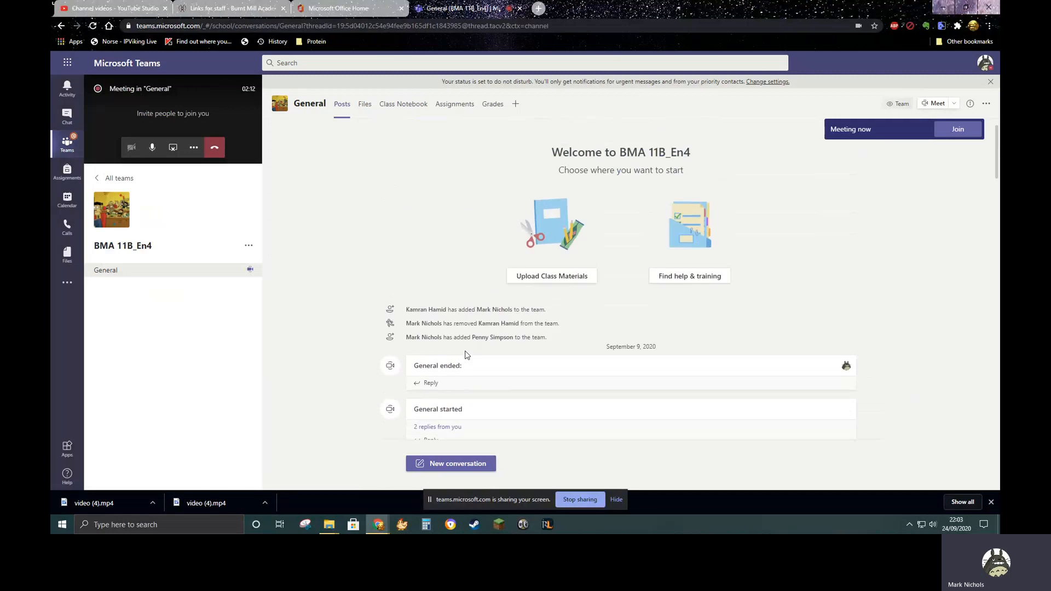
pyautogui.scroll(-20, 466, 356)
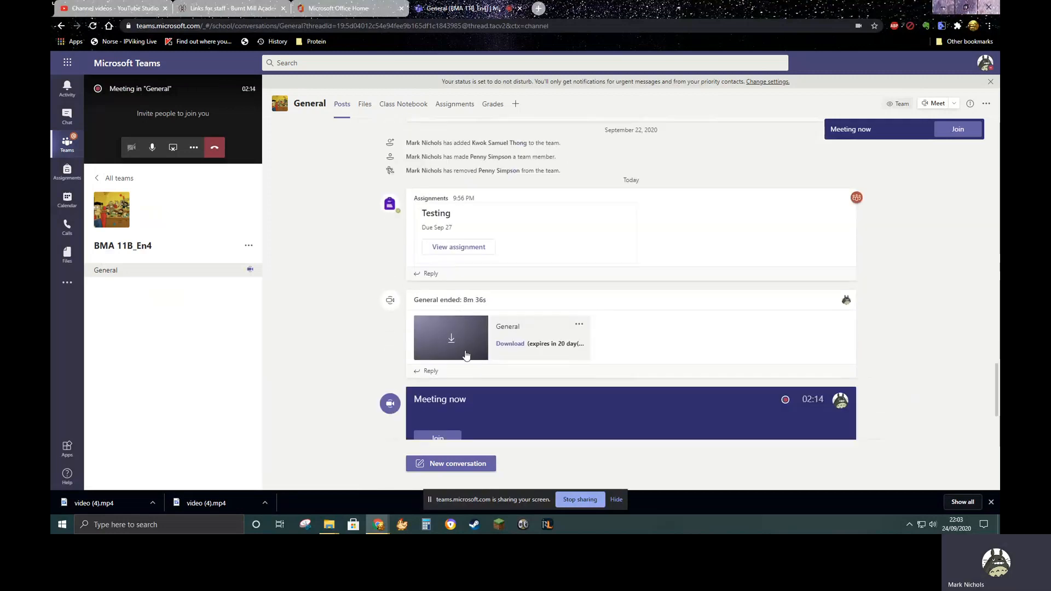
# Start a new assignment in the BMA 11B_En4 team's assignments
pyautogui.click(453, 105)
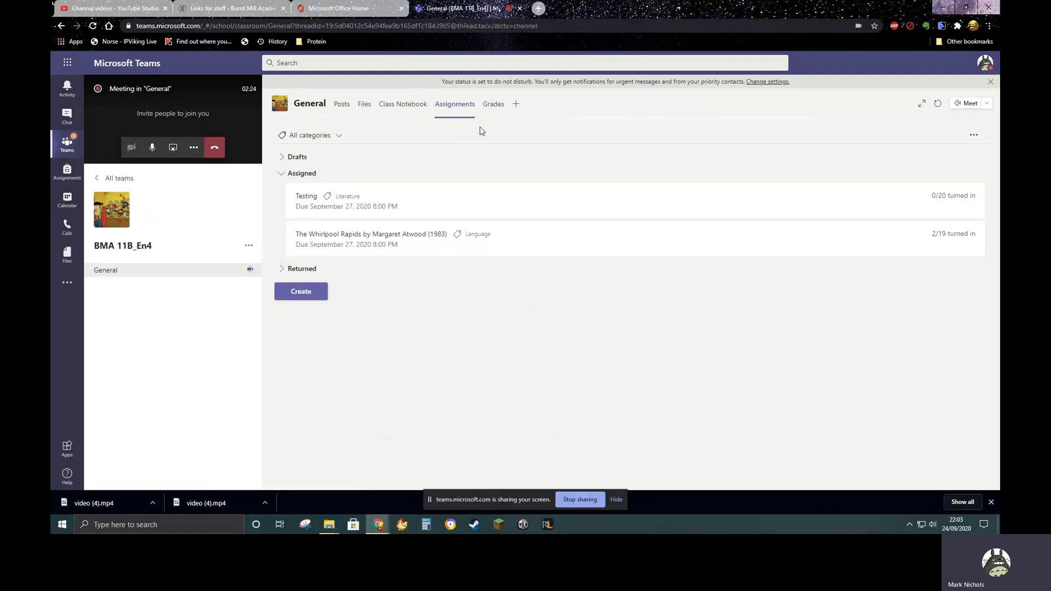
pyautogui.click(307, 294)
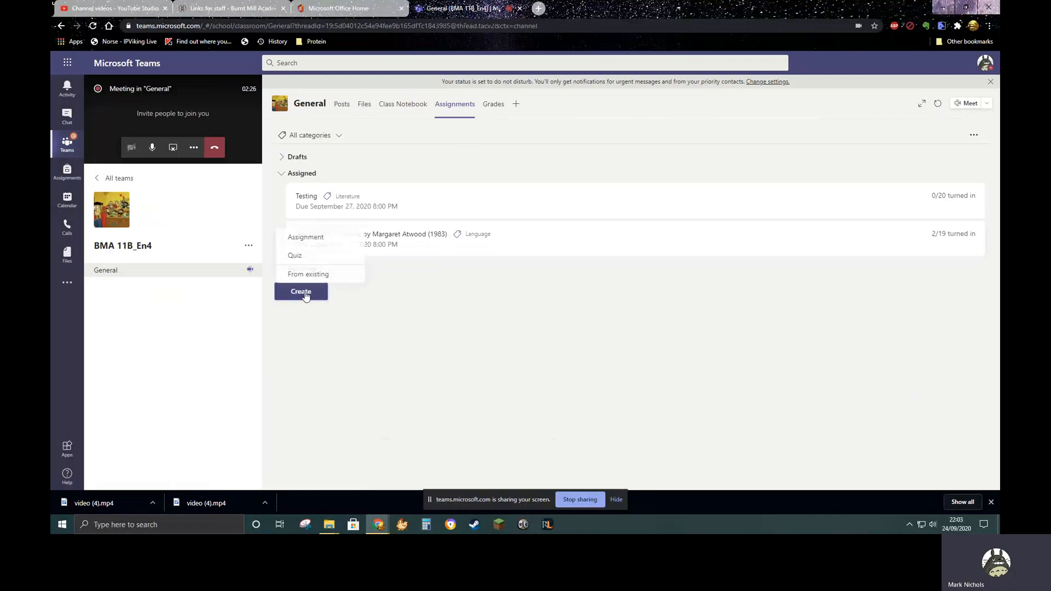
pyautogui.click(308, 241)
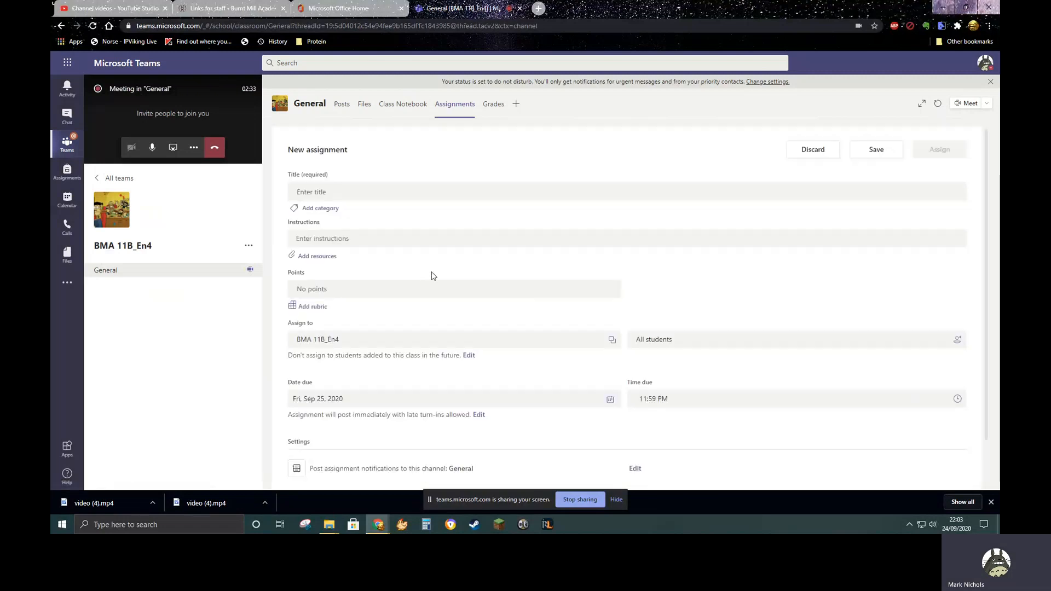
# Title the new assignment "Test Paper" and give it the Literature category
pyautogui.click(319, 193)
pyautogui.write('Te')
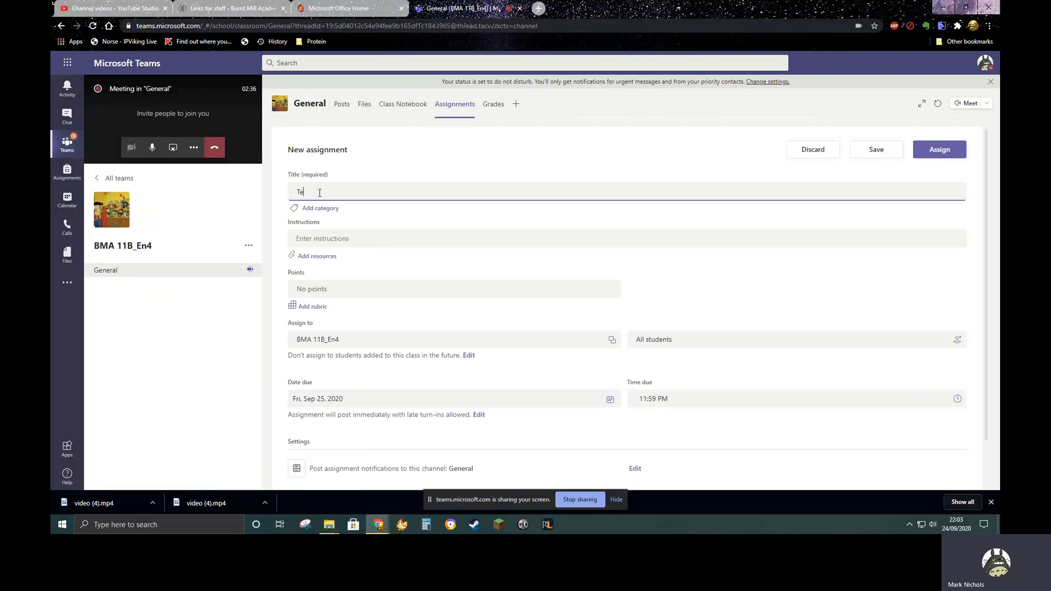
pyautogui.write('st Paper')
pyautogui.click(321, 213)
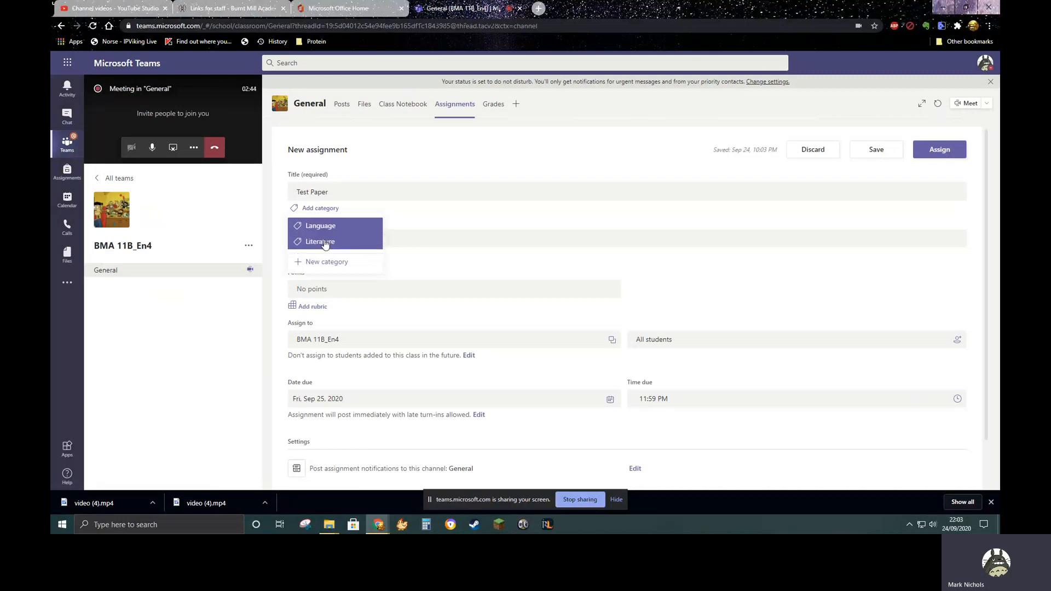
pyautogui.click(320, 242)
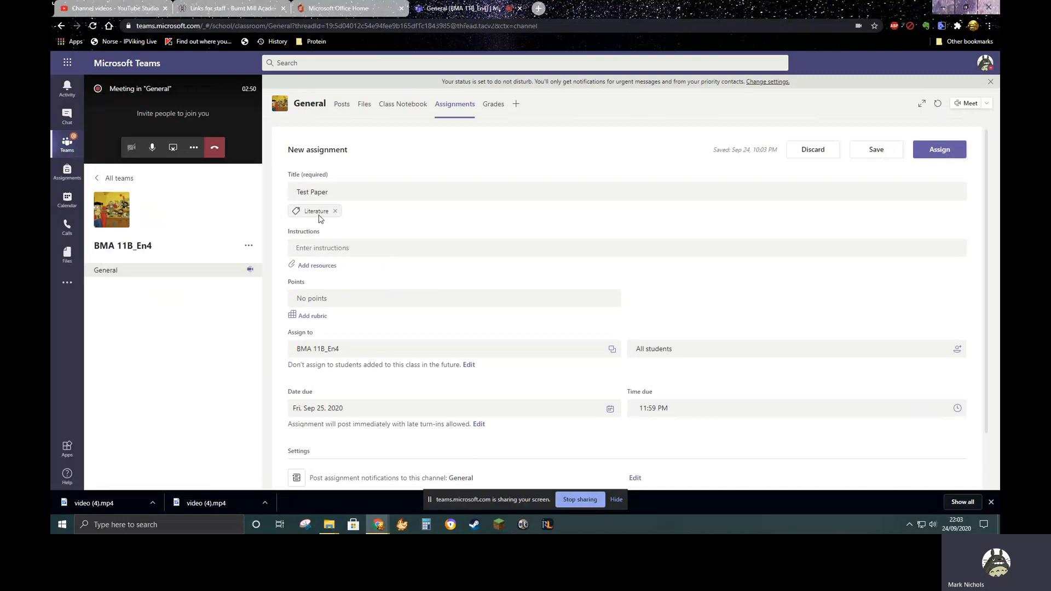
# Enter "Please complete -" as the assignment instructions and select that text
pyautogui.click(333, 252)
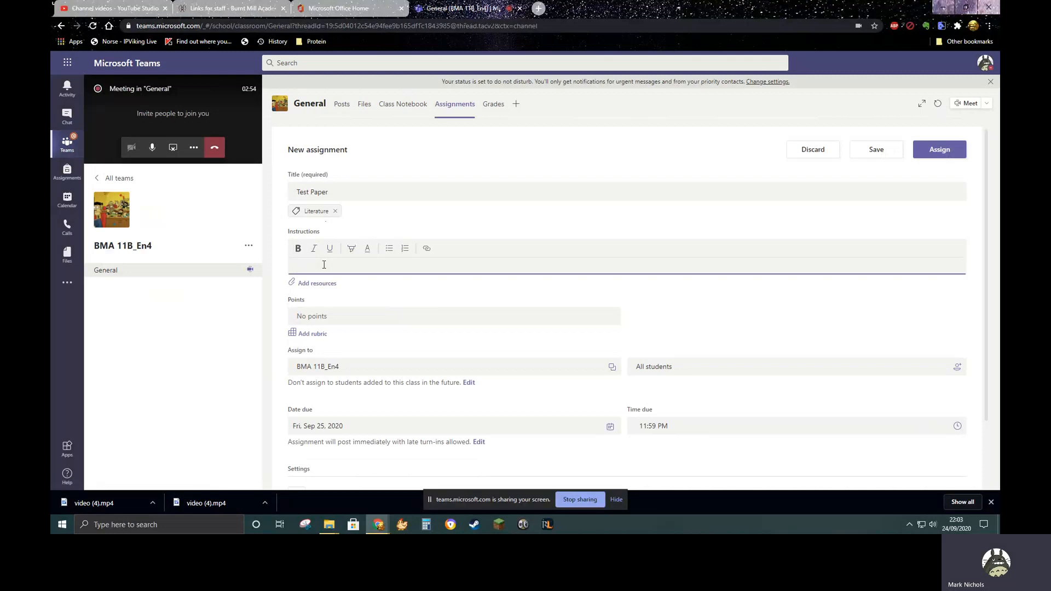
pyautogui.write('Please complete -')
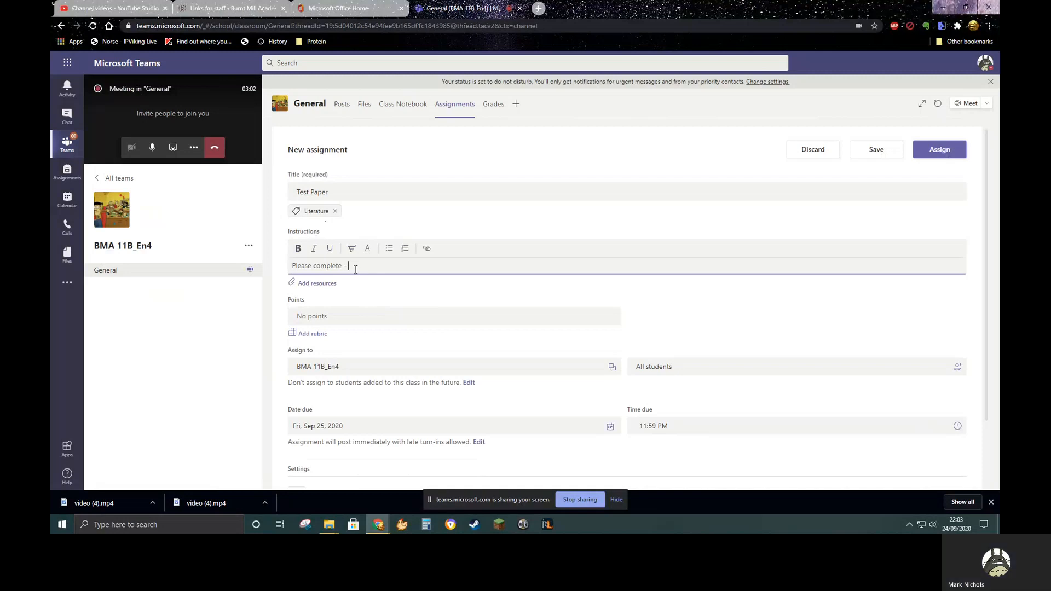
pyautogui.moveTo(355, 268); pyautogui.dragTo(256, 271)
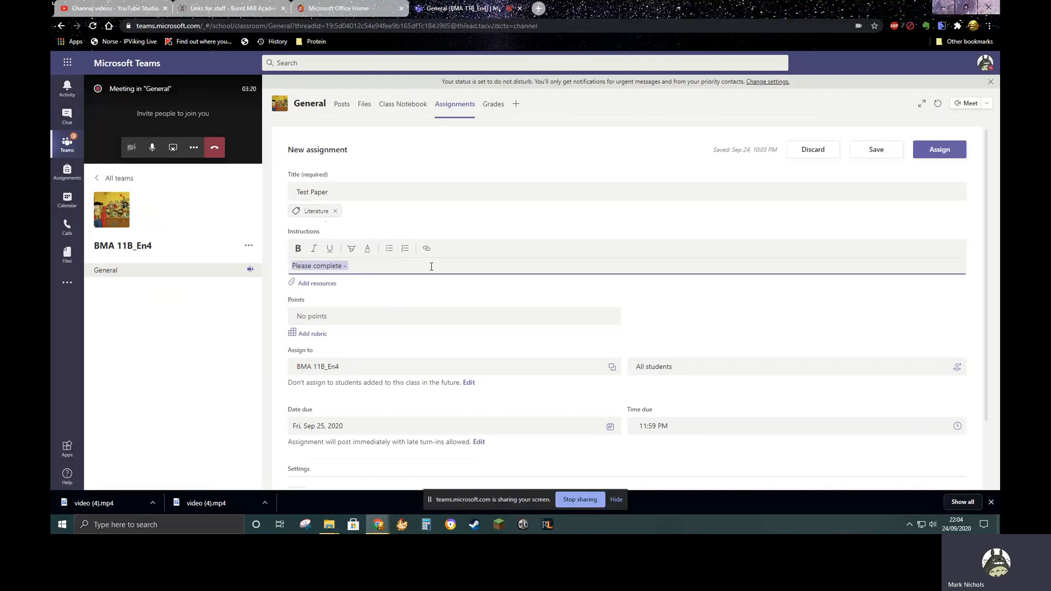
pyautogui.moveTo(364, 267); pyautogui.dragTo(288, 268)
# Create a new Word document named "Test" and attach it to the assignment as a resource
pyautogui.click(319, 285)
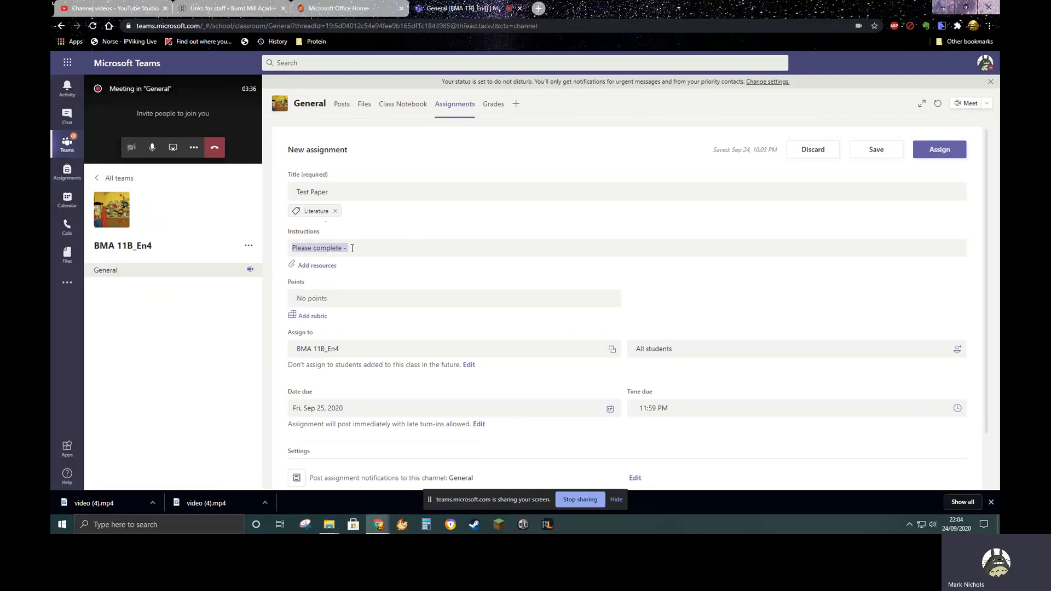
pyautogui.click(318, 266)
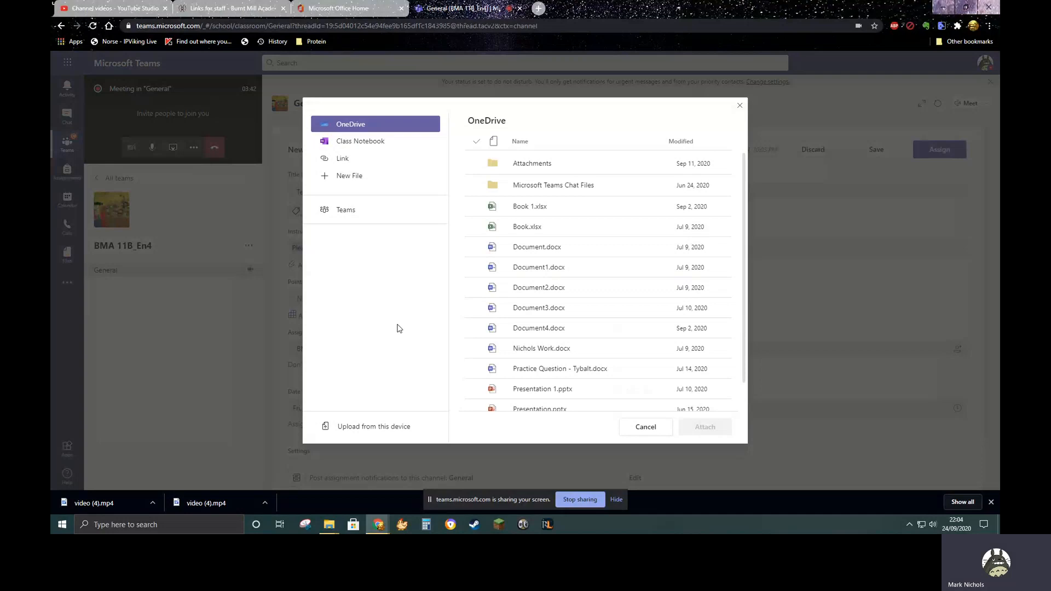
pyautogui.click(363, 427)
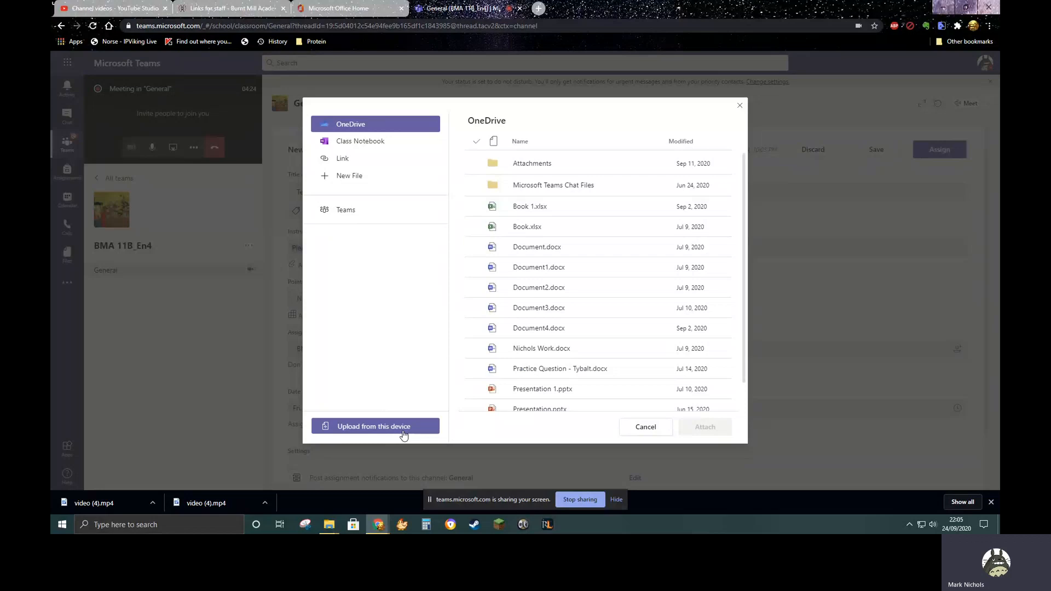
pyautogui.click(361, 179)
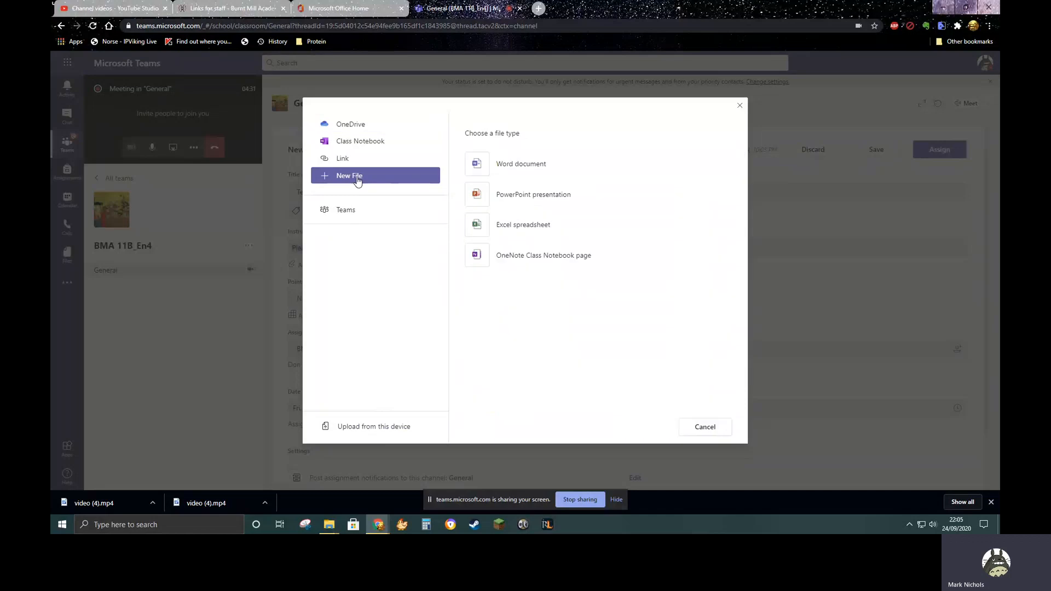
pyautogui.click(478, 167)
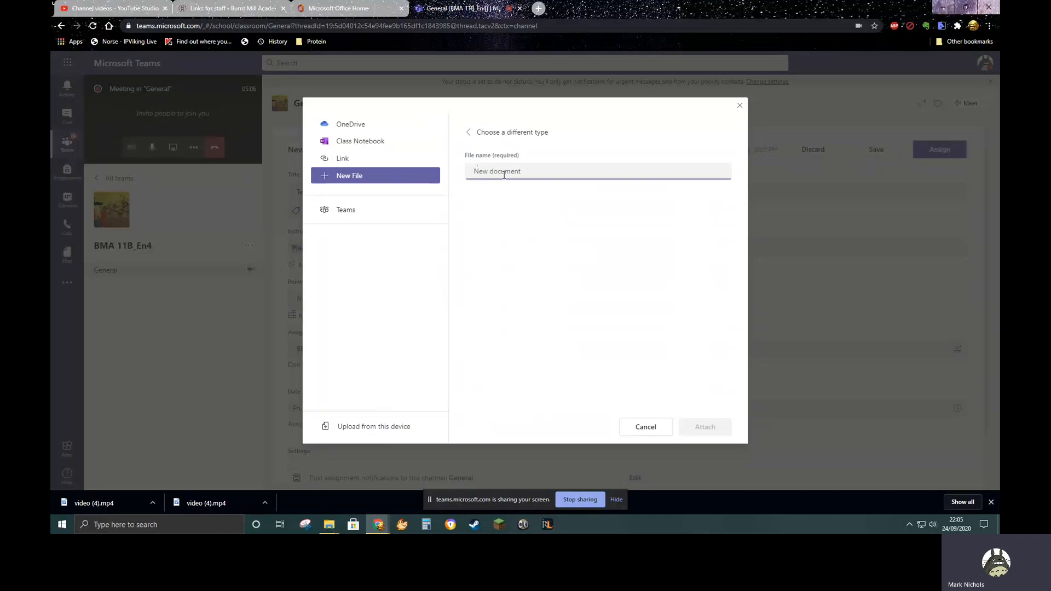
pyautogui.write('Test')
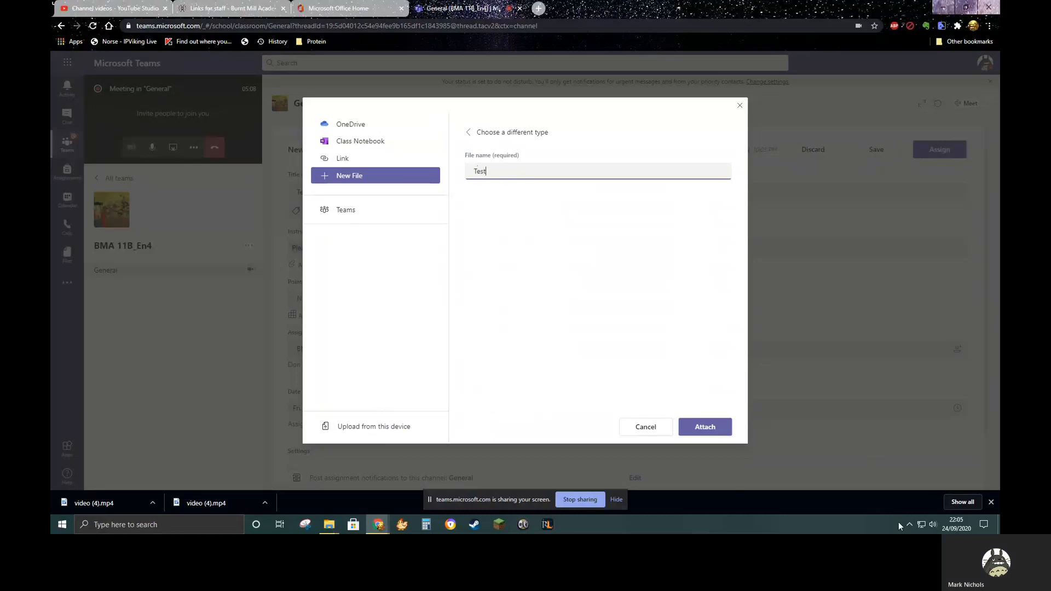
pyautogui.click(719, 434)
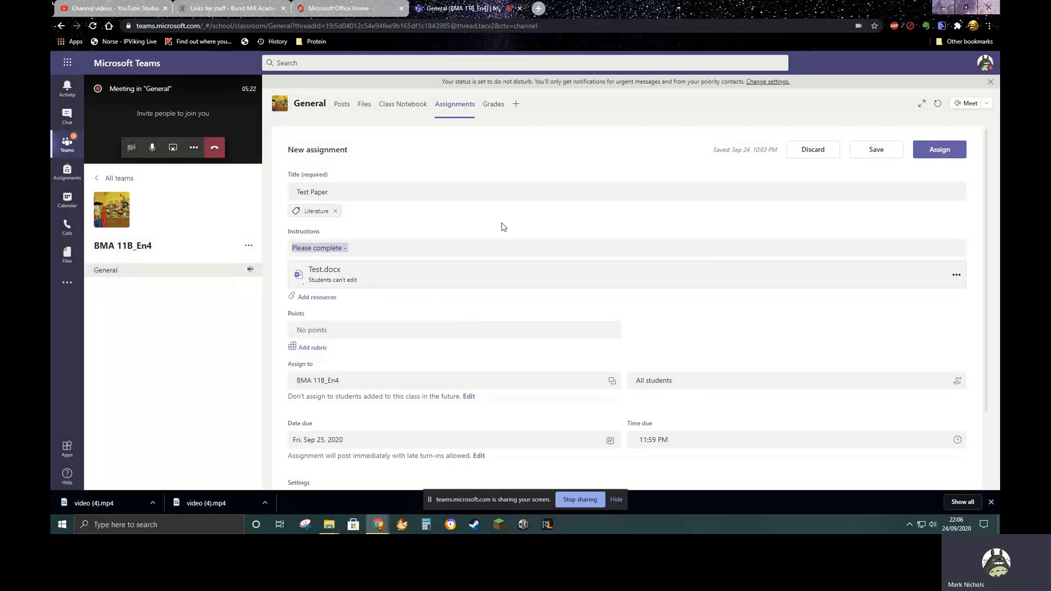
# Set the attached Test.docx so that students edit their own copy
pyautogui.click(956, 278)
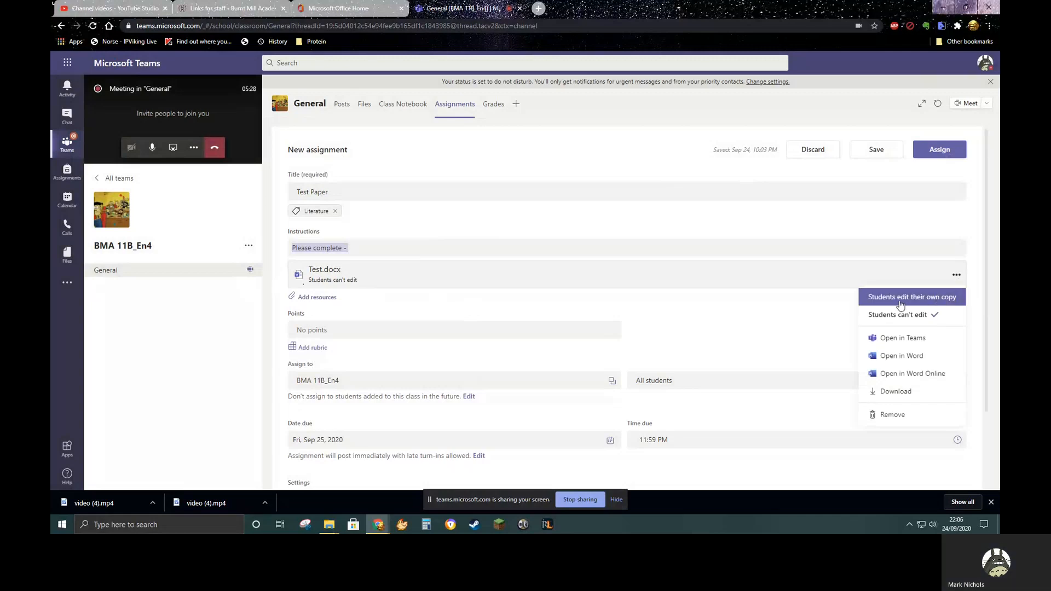
pyautogui.click(951, 302)
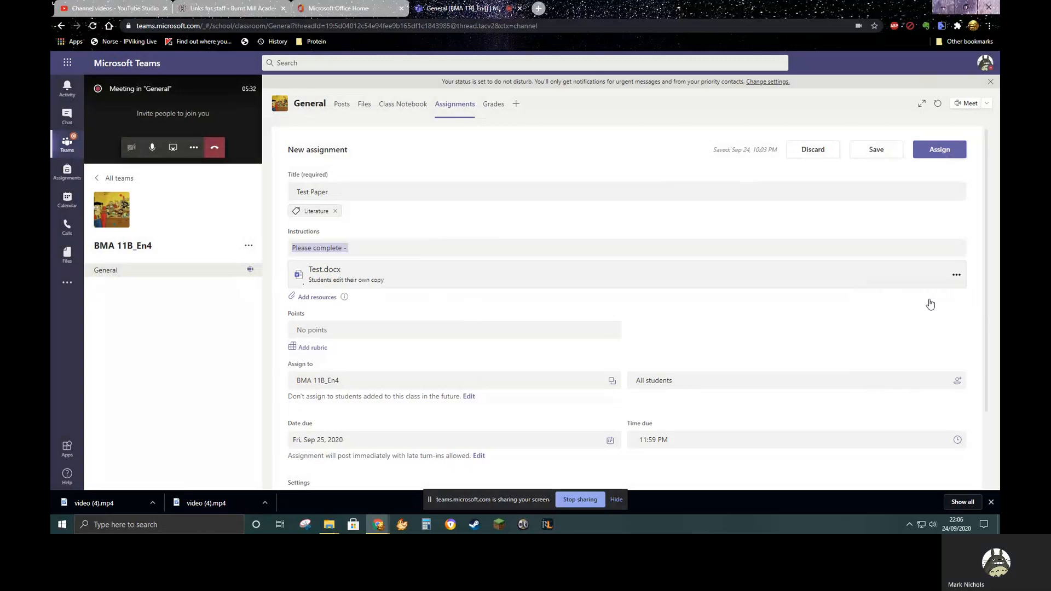
pyautogui.click(957, 278)
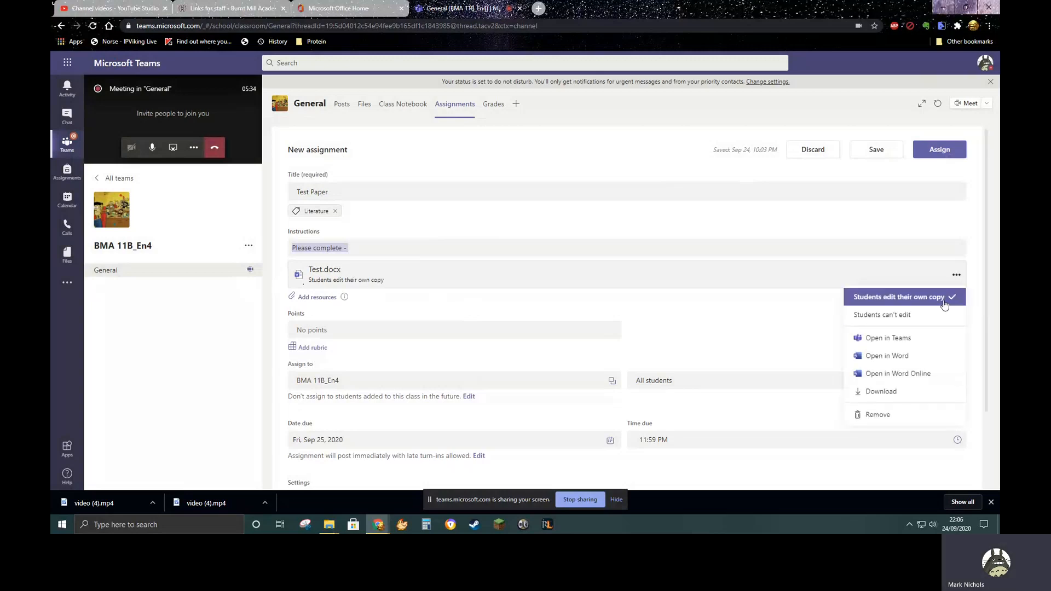
# Open the attached Test.docx and write the question "How does Shakespeare present male aggression within Act One, Scene One of the play Romeo and Juliet?"
pyautogui.click(333, 280)
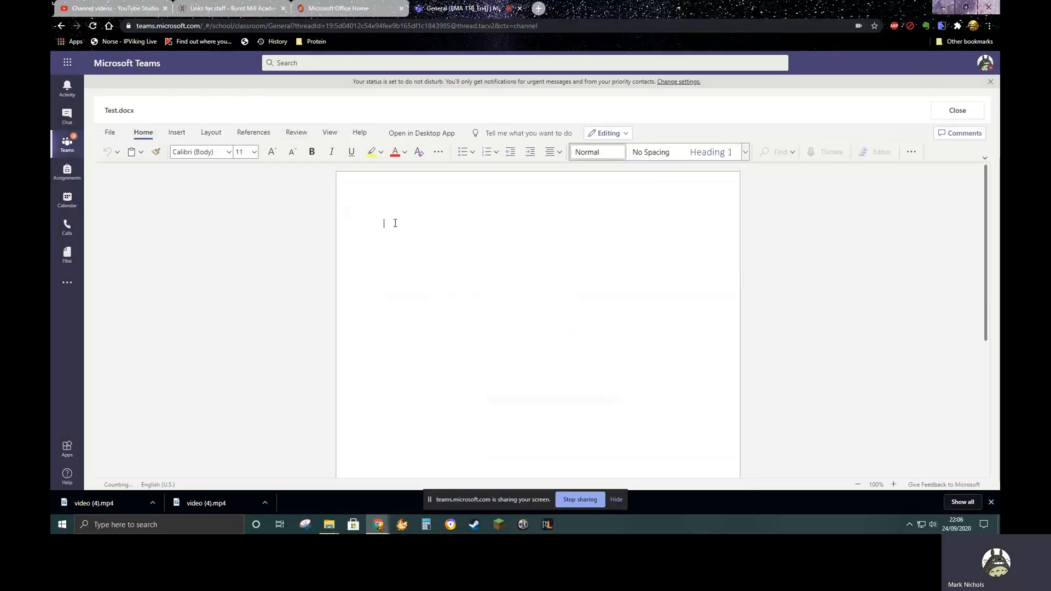
pyautogui.scroll(-3, 433, 227)
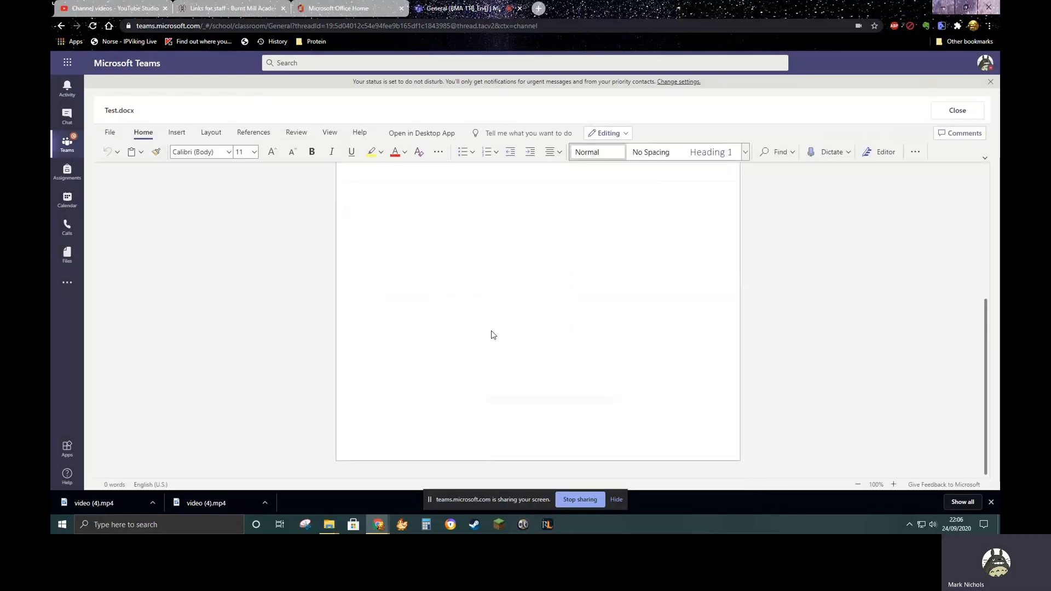
pyautogui.scroll(3, 491, 335)
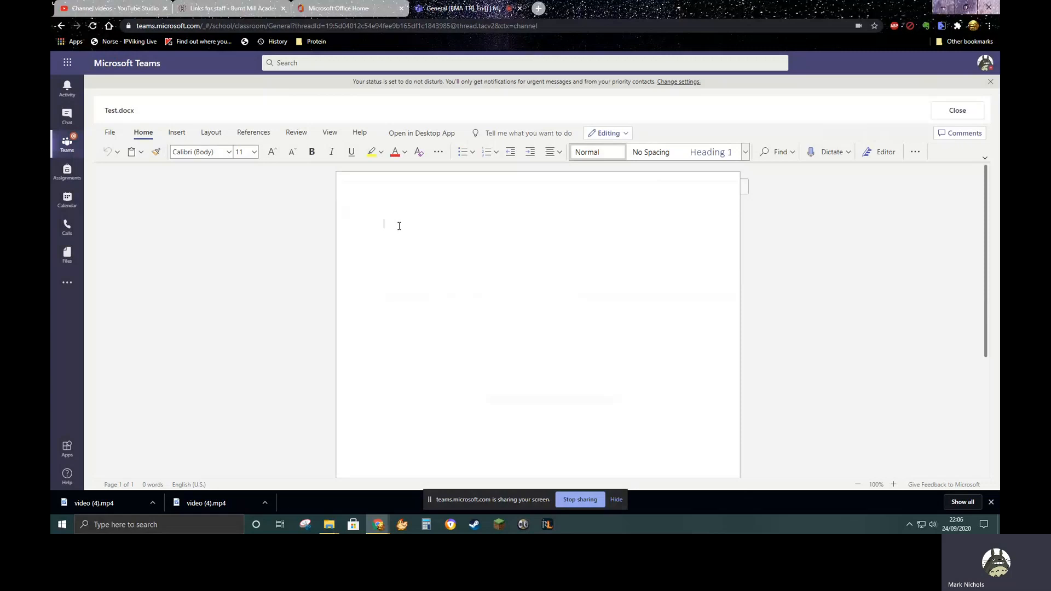
pyautogui.write('ow does Shakesp')
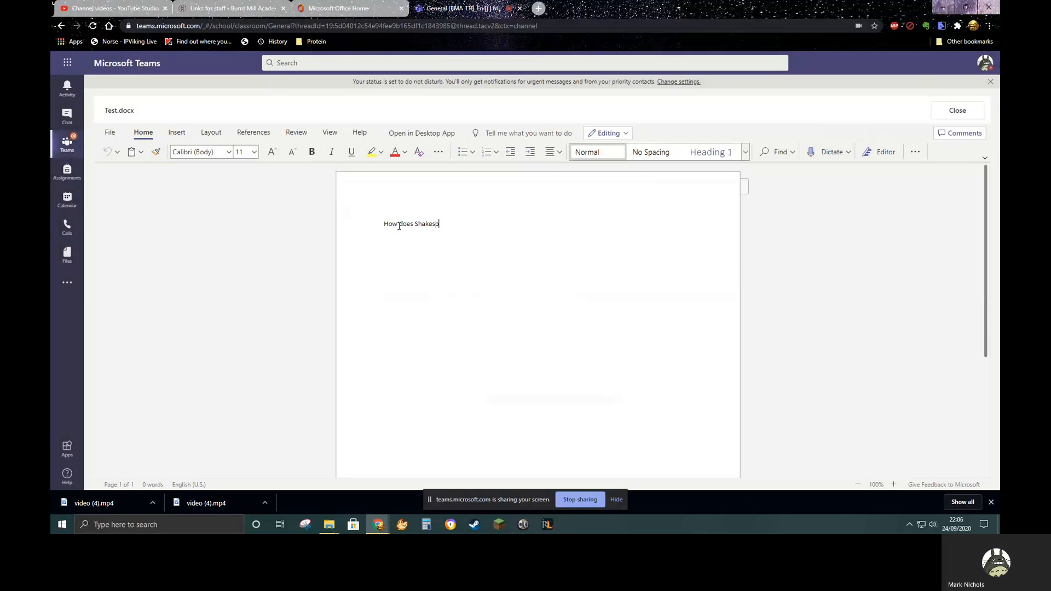
pyautogui.write('eare present ')
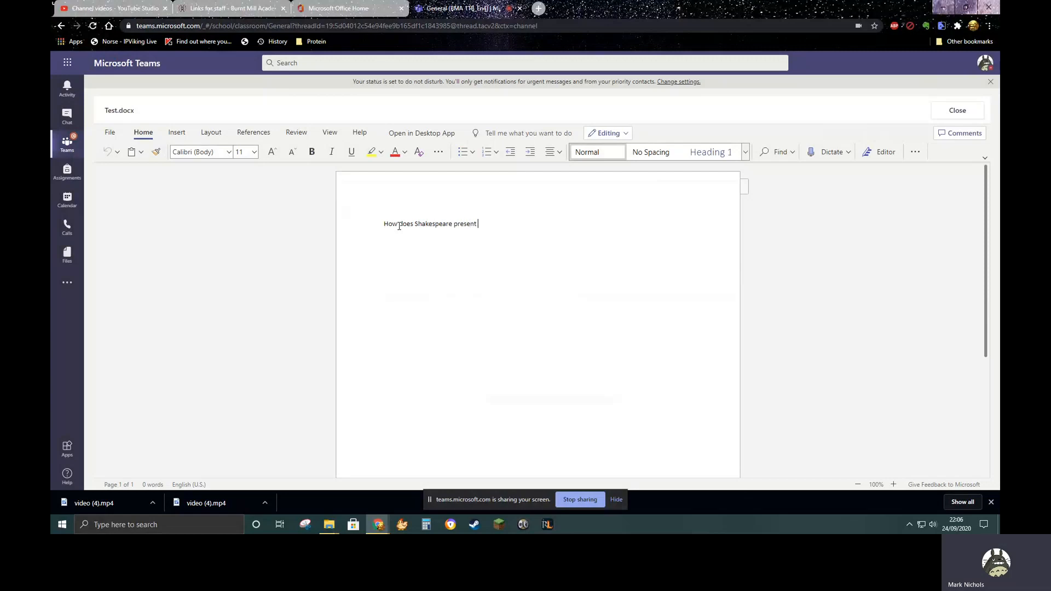
pyautogui.write('male aggression within Act on')
pyautogui.press('BackSpace')
pyautogui.press('BackSpace')
pyautogui.write('One, Scene')
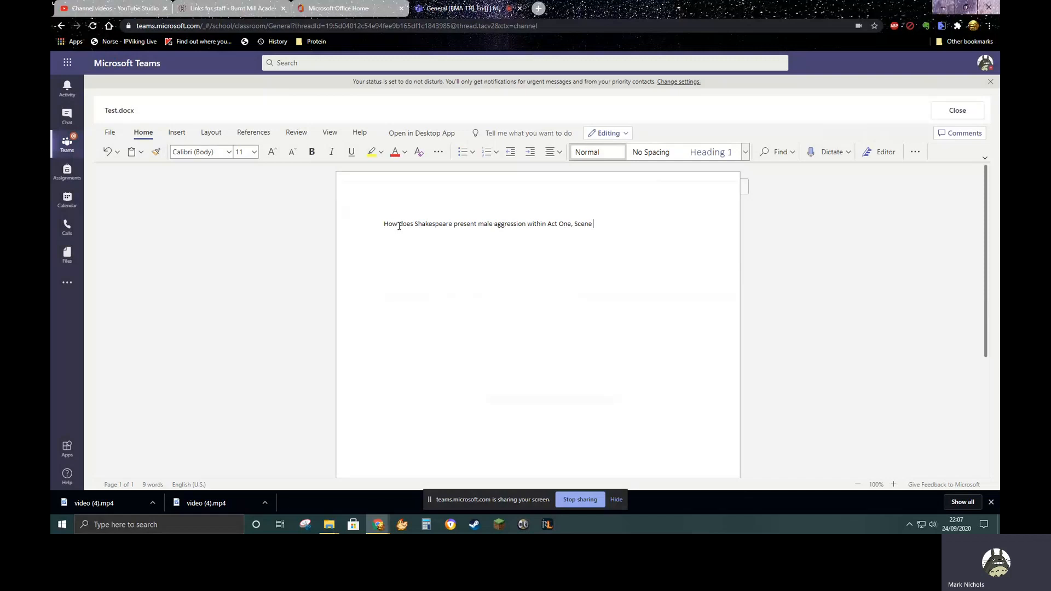
pyautogui.write(' One of')
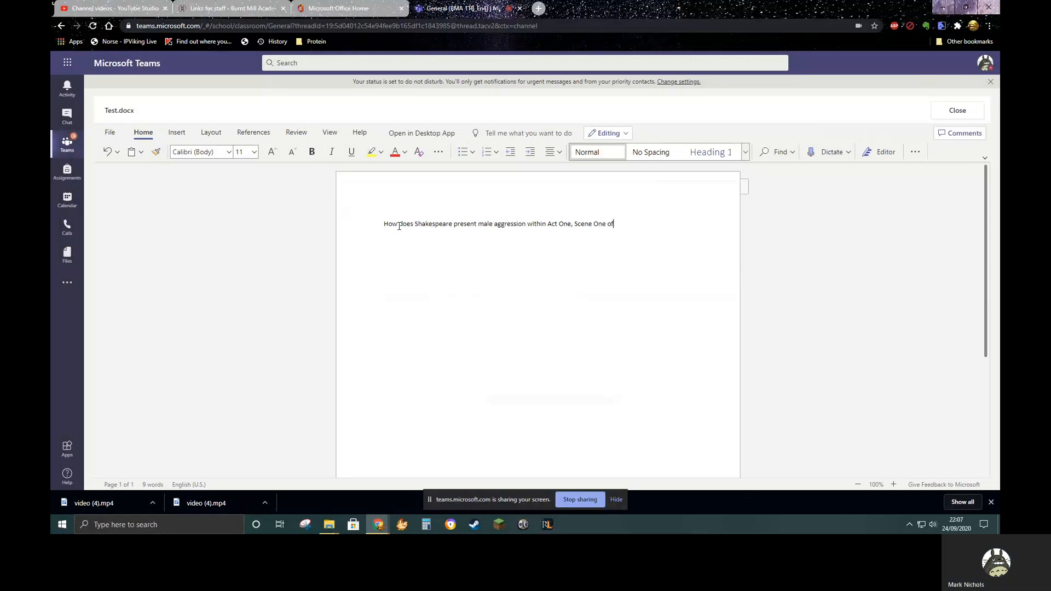
pyautogui.write(' the play R')
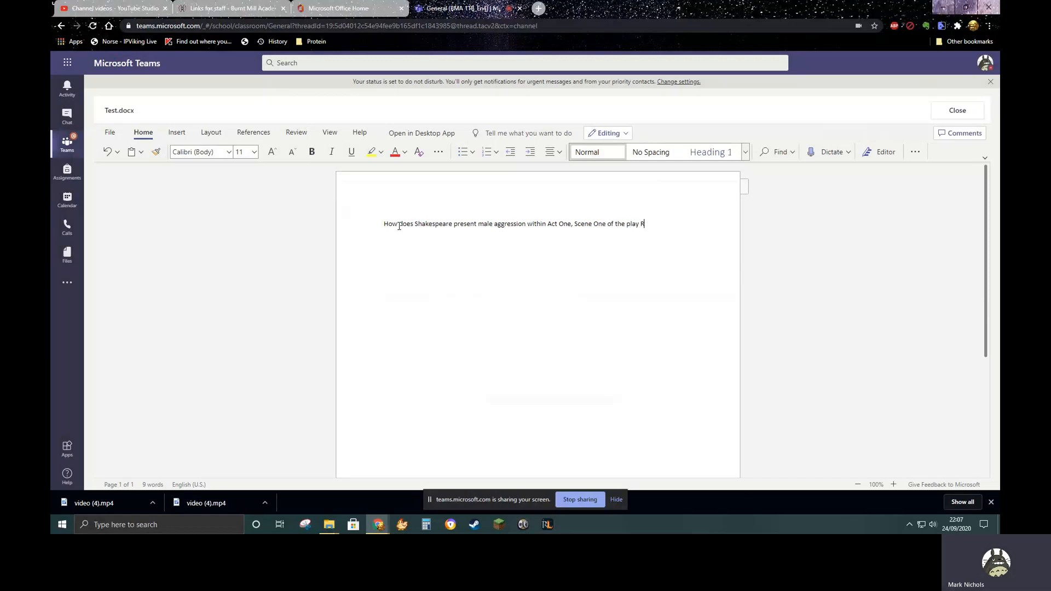
pyautogui.write('omeo and Juliet?')
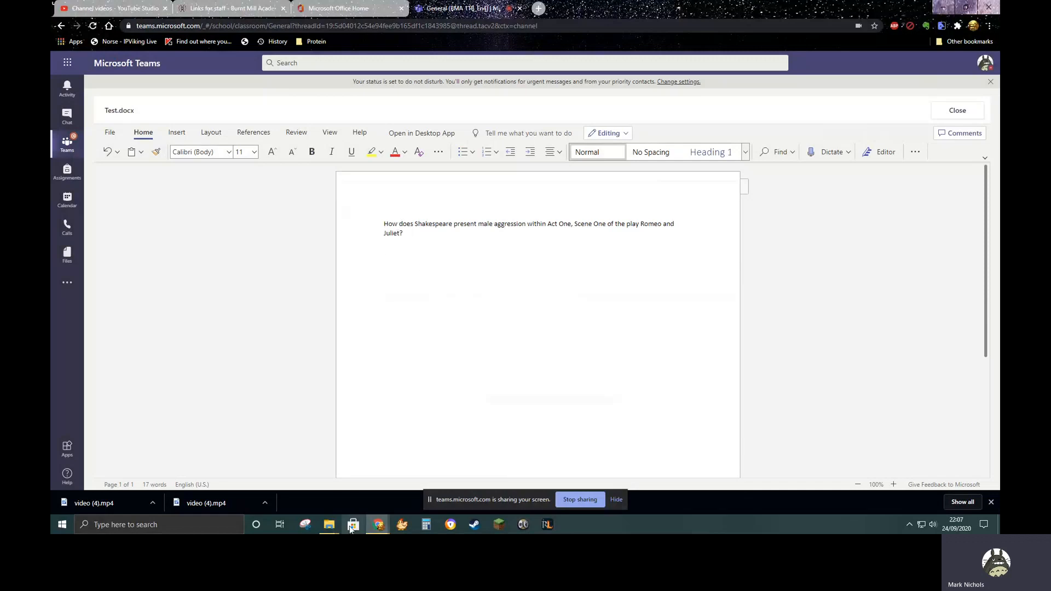
# Insert a single-cell table below the question as an answer box and add blank lines to make it taller
pyautogui.moveTo(335, 527)
pyautogui.click(176, 133)
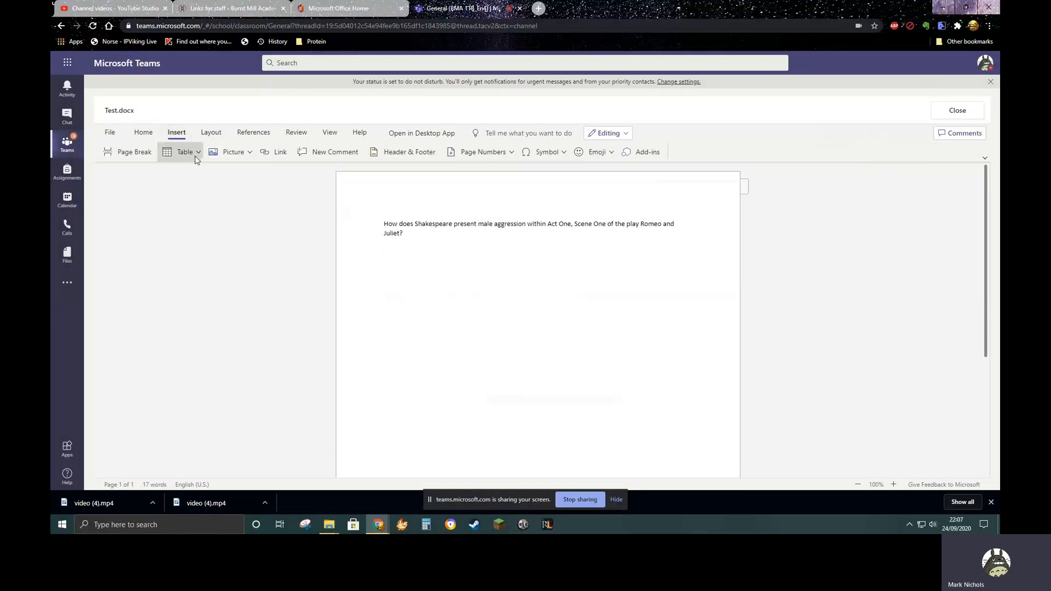
pyautogui.click(192, 153)
pyautogui.click(168, 192)
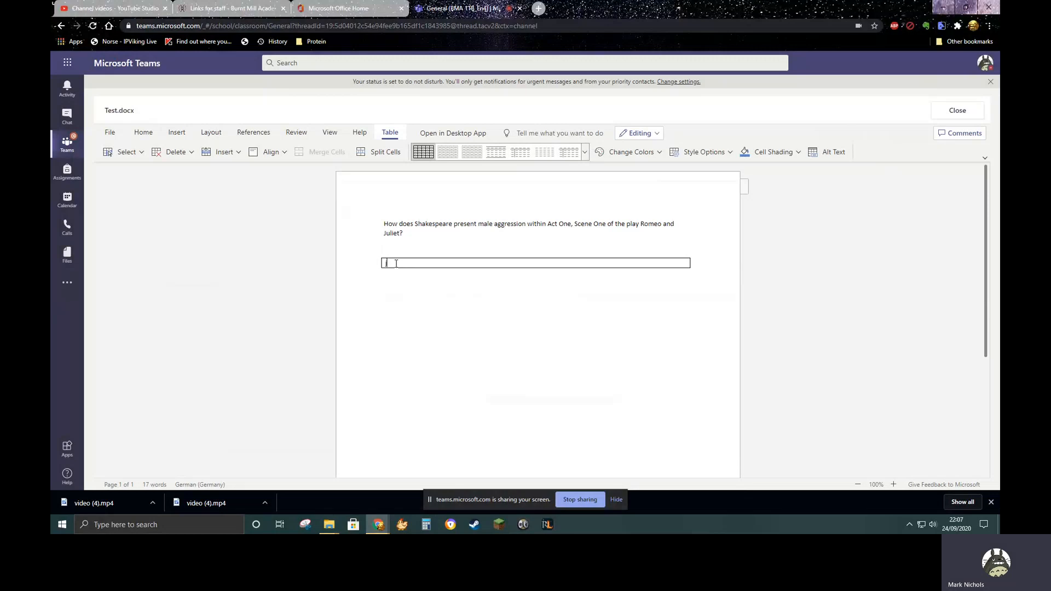
pyautogui.press('Return')
pyautogui.press('Return')
pyautogui.press('Return')
pyautogui.press('Return')
pyautogui.press('Return')
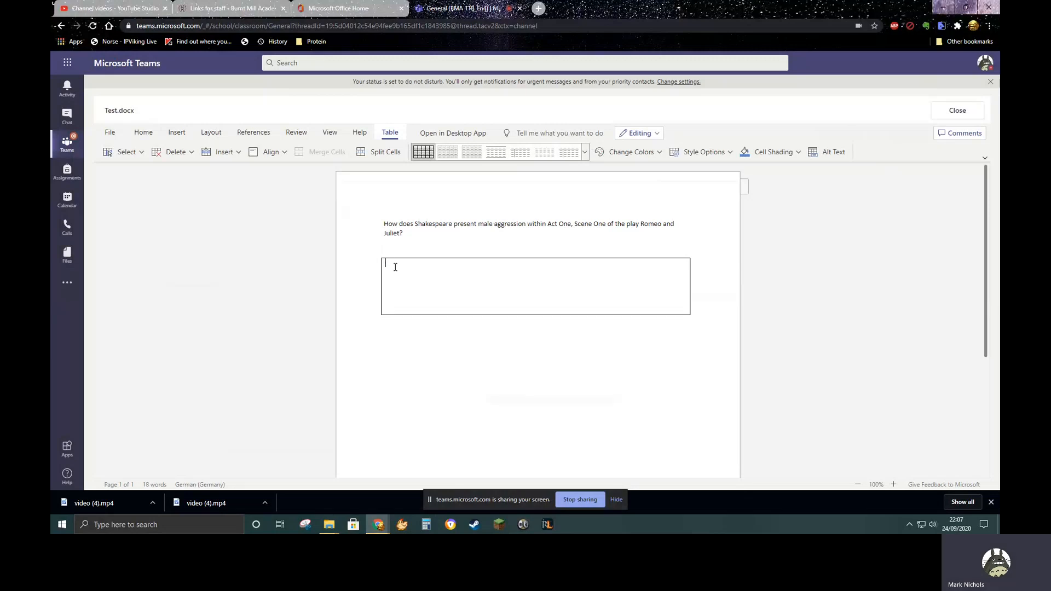
# Write the heading "Answer" on the first line of the answer box and underline it
pyautogui.write('Answer')
pyautogui.moveTo(407, 263); pyautogui.dragTo(384, 264)
pyautogui.click(144, 133)
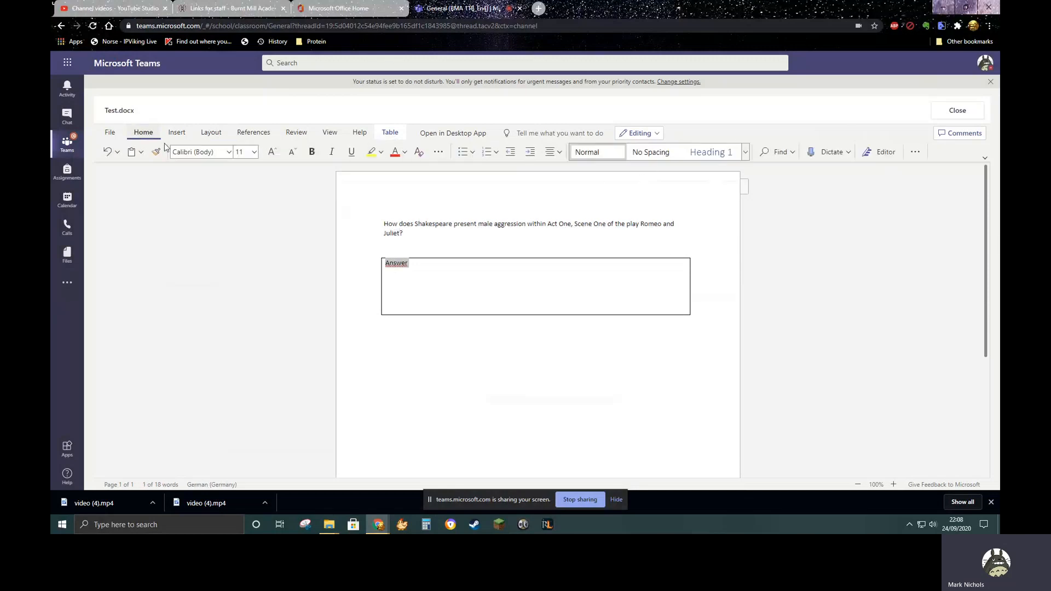
pyautogui.click(352, 152)
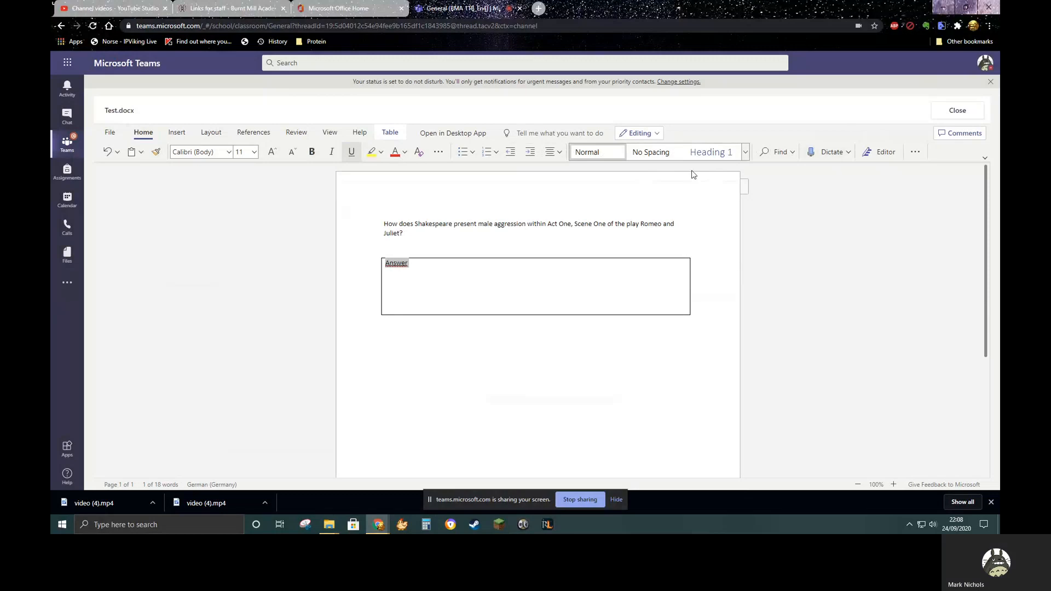
# Shade the answer box's cell light blue
pyautogui.rightClick(410, 271)
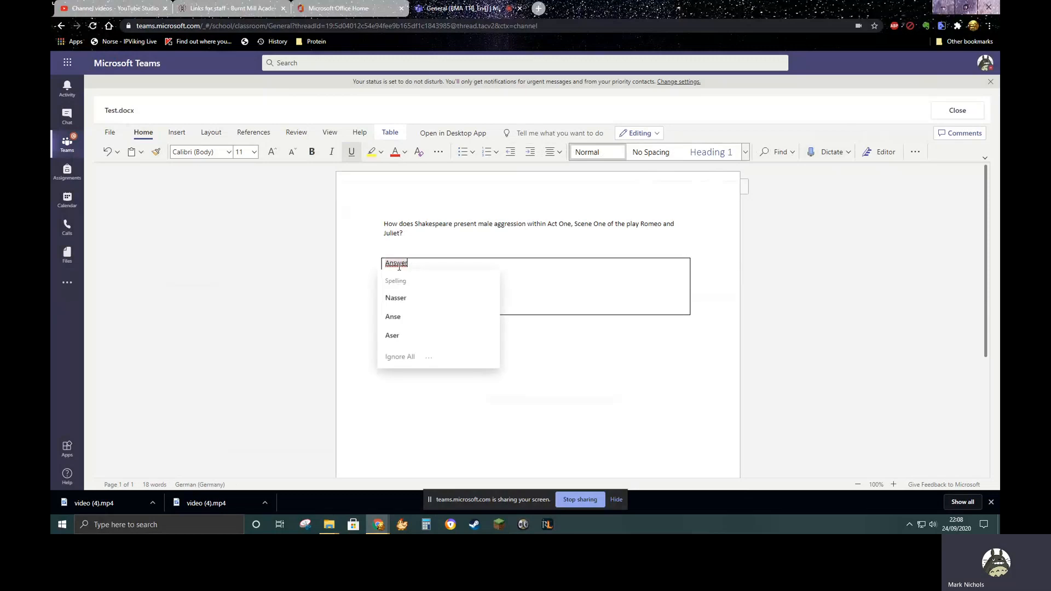
pyautogui.rightClick(397, 263)
pyautogui.click(397, 134)
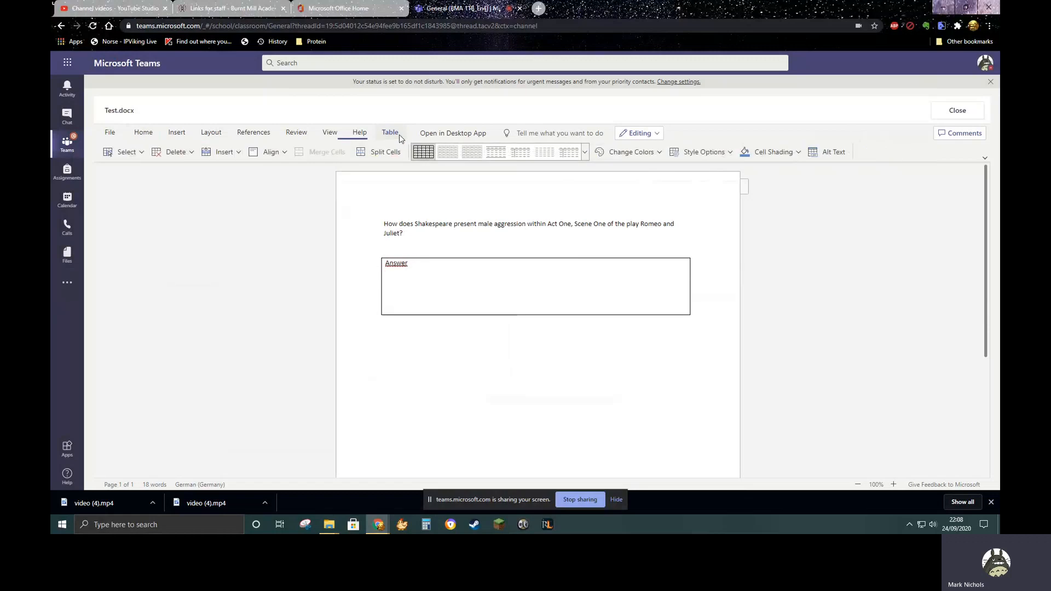
pyautogui.click(799, 153)
pyautogui.click(804, 209)
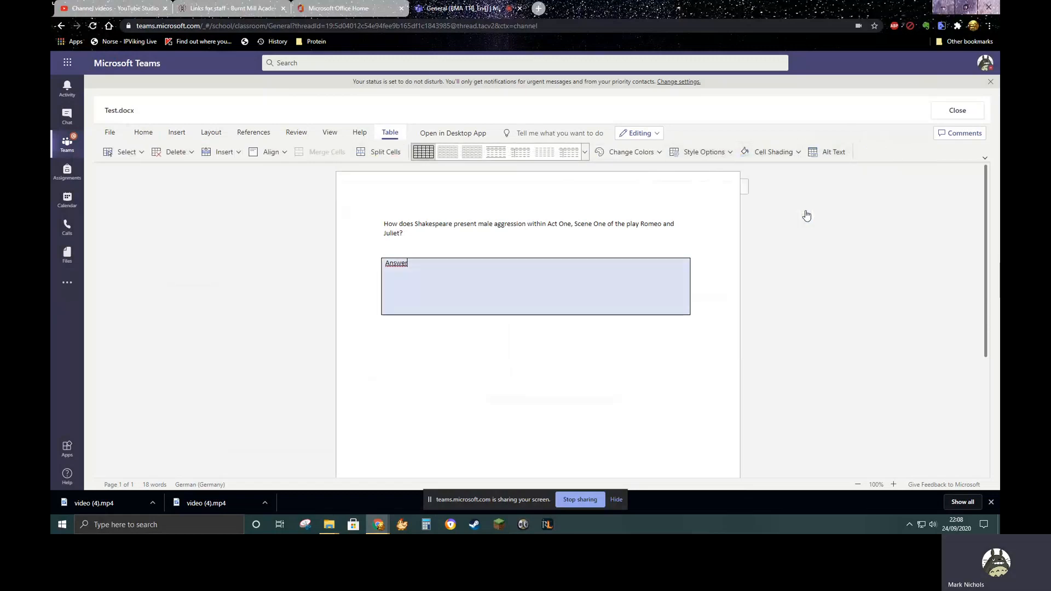
# Extend the shaded answer box downward with several more blank lines
pyautogui.click(527, 288)
pyautogui.press('Return')
pyautogui.press('Return')
pyautogui.press('Return')
pyautogui.press('Return')
pyautogui.press('Return')
pyautogui.press('Return')
pyautogui.press('Return')
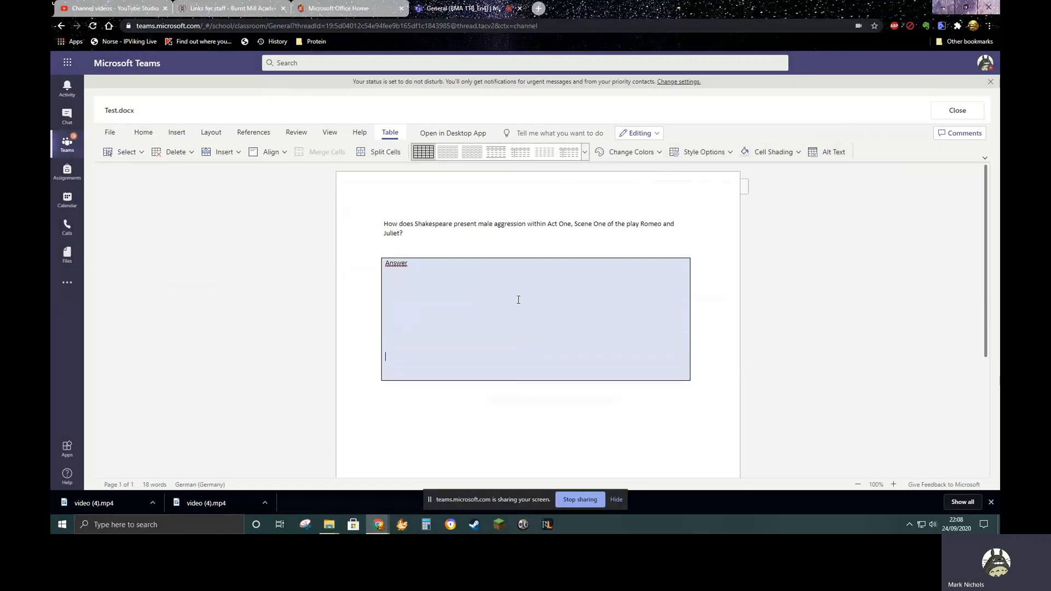
pyautogui.press('Return')
pyautogui.press('Return')
# Fill the answer box with three lines of random placeholder text below the "Answer" heading as a sample student response
pyautogui.moveTo(440, 236); pyautogui.dragTo(352, 228)
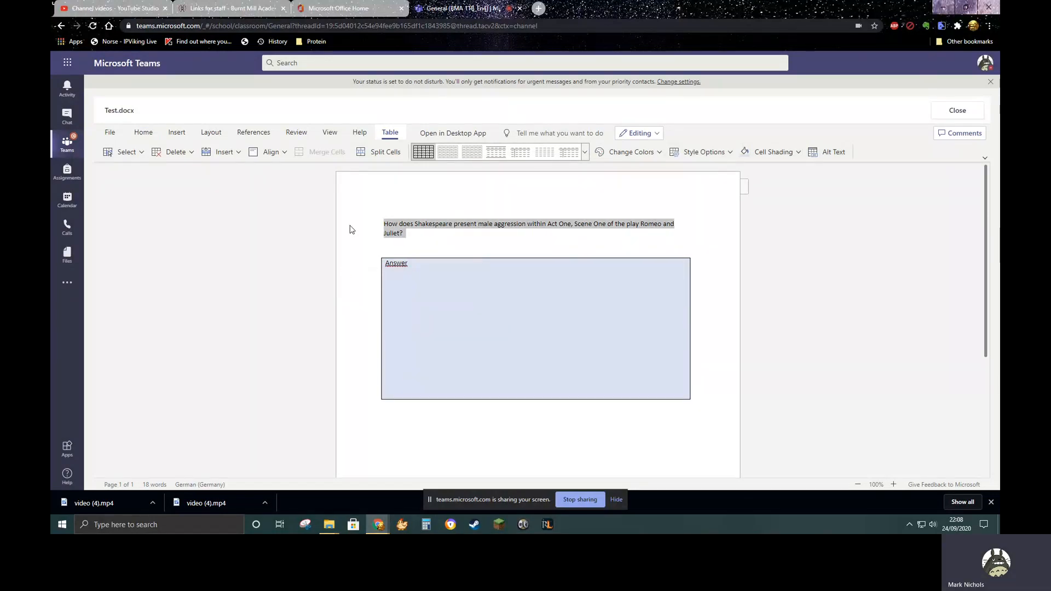
pyautogui.click(435, 288)
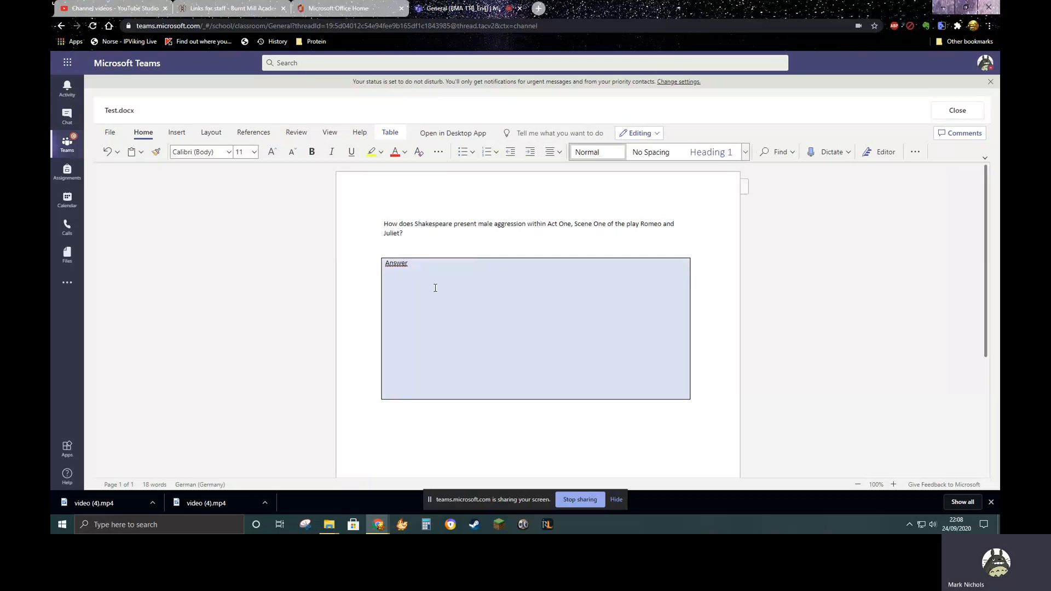
pyautogui.write(';soifsldfsljdfhsdflskldjhfksjdfhskdljfhaskdjlfhalsdkfhaskdfh')
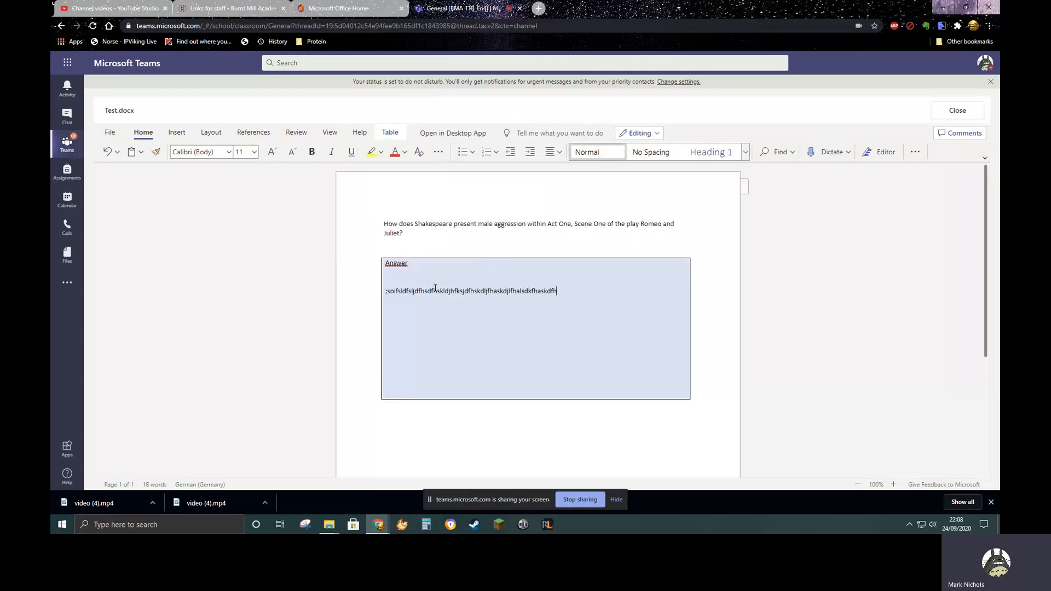
pyautogui.press('Return')
pyautogui.write('sadkjfhaskldjfhkasjdfhkjsadhfalskjdfhflasjdhflaskjdhf')
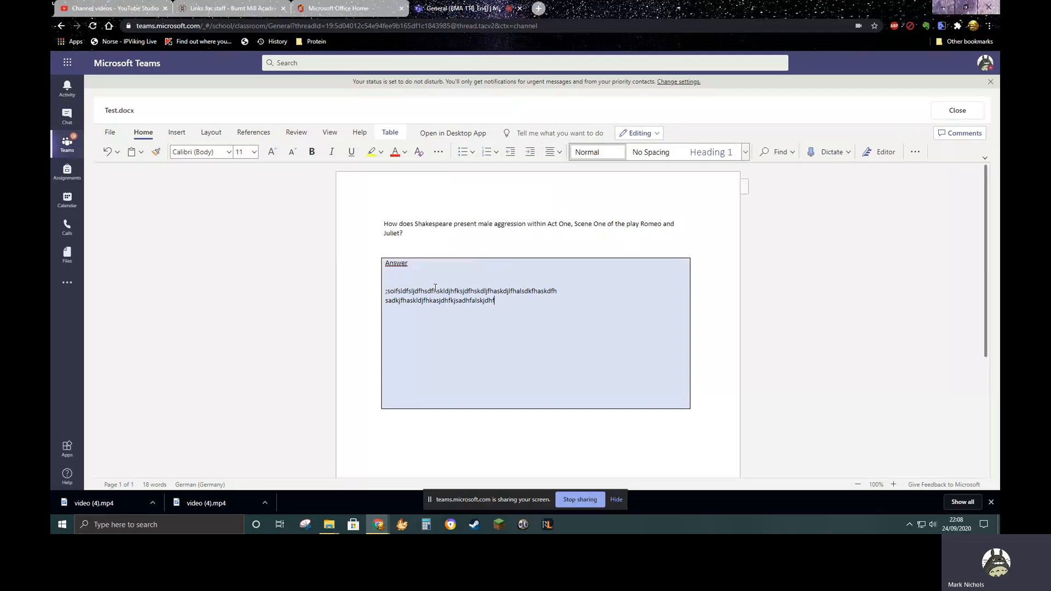
pyautogui.press('Return')
pyautogui.write('sadljfhksjdhfksdhfksdhfksdfhskd')
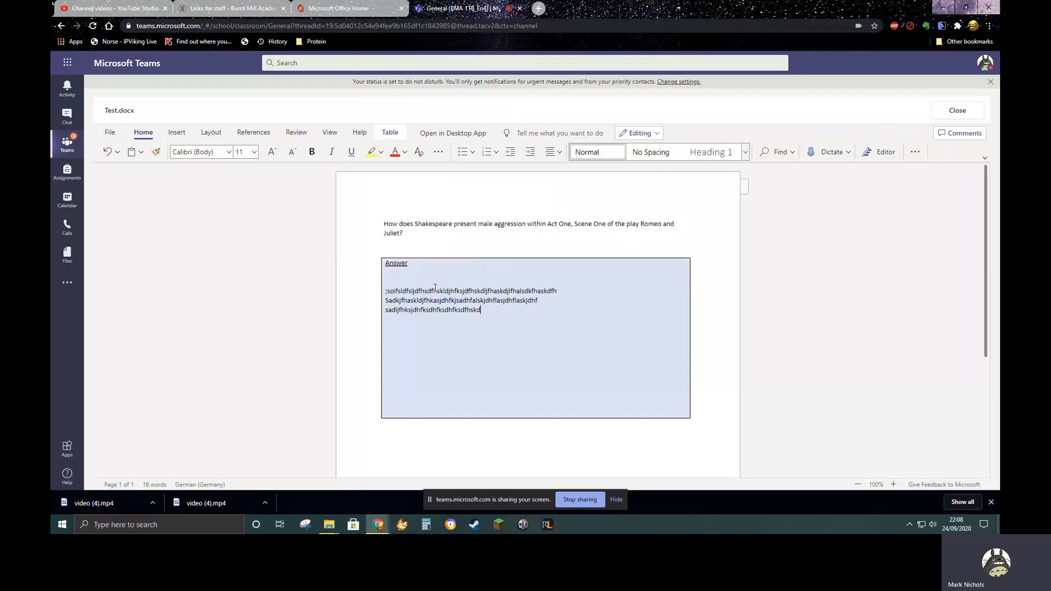
pyautogui.write('fhskdhfskdfhskdfh')
pyautogui.click(471, 379)
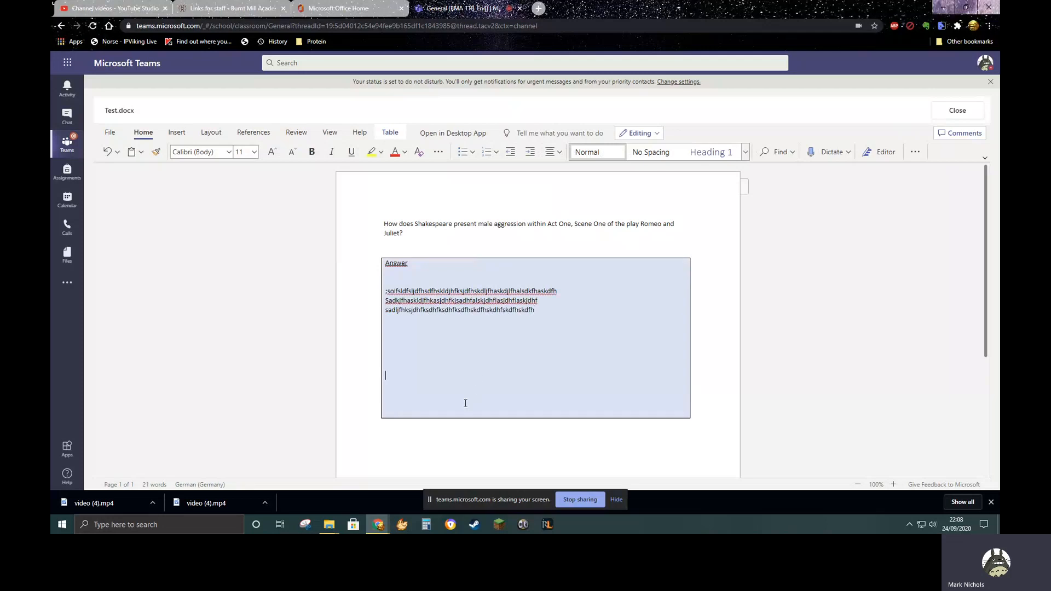
# Delete the surplus blank lines beneath the placeholder text in the answer box and close Test.docx
pyautogui.moveTo(464, 403); pyautogui.dragTo(450, 348)
pyautogui.press('BackSpace')
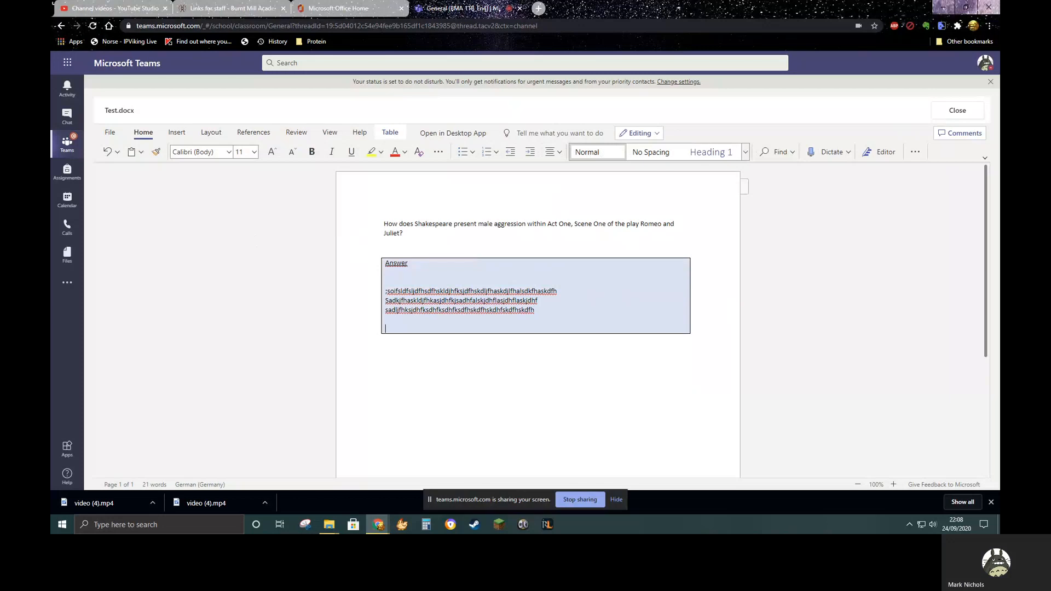
pyautogui.click(958, 114)
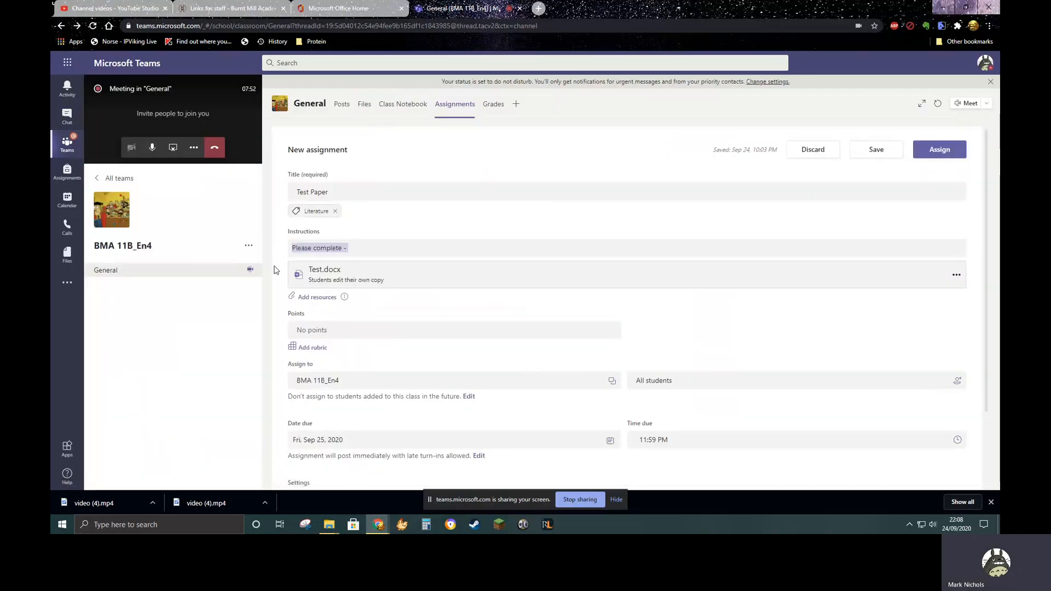
# Reopen the attached Test.docx from the assignment to check its saved contents, and close it again
pyautogui.click(323, 273)
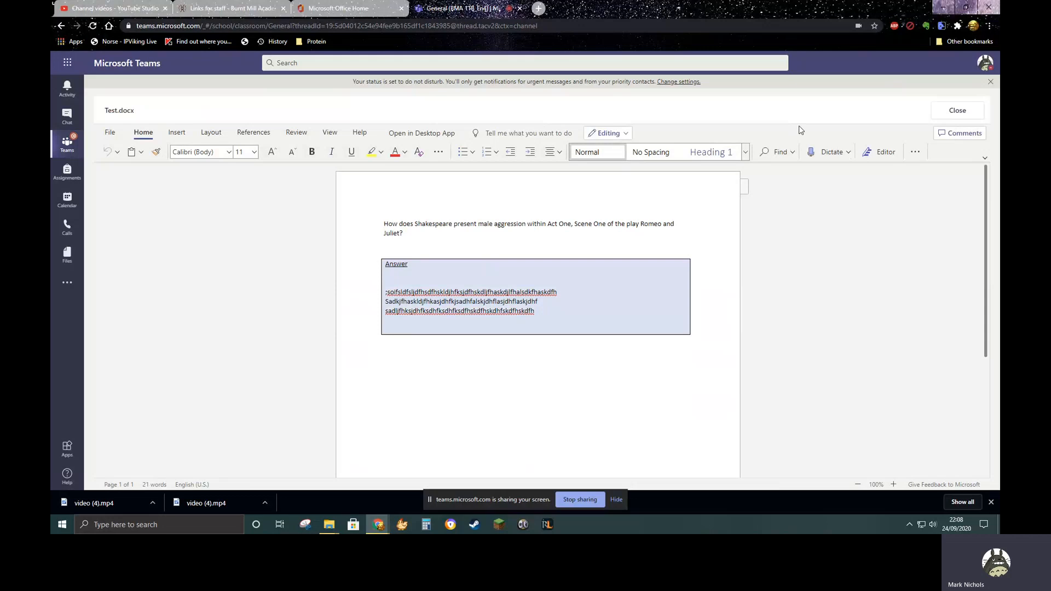
pyautogui.click(950, 116)
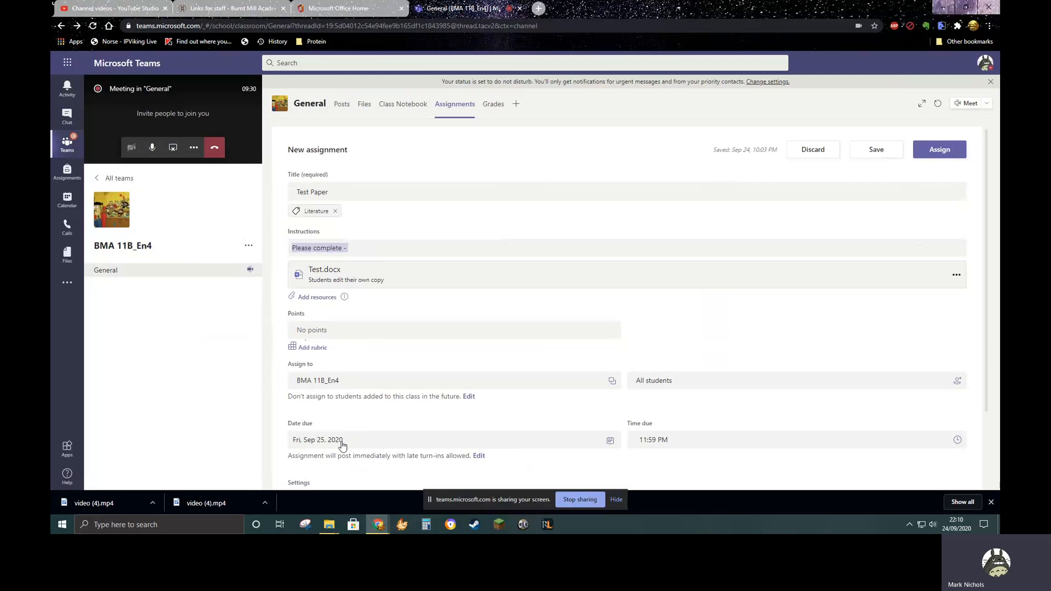
# Set the assignment's due date to Sun, Sep 27, 2020 and its due time to 8:00 PM
pyautogui.click(609, 440)
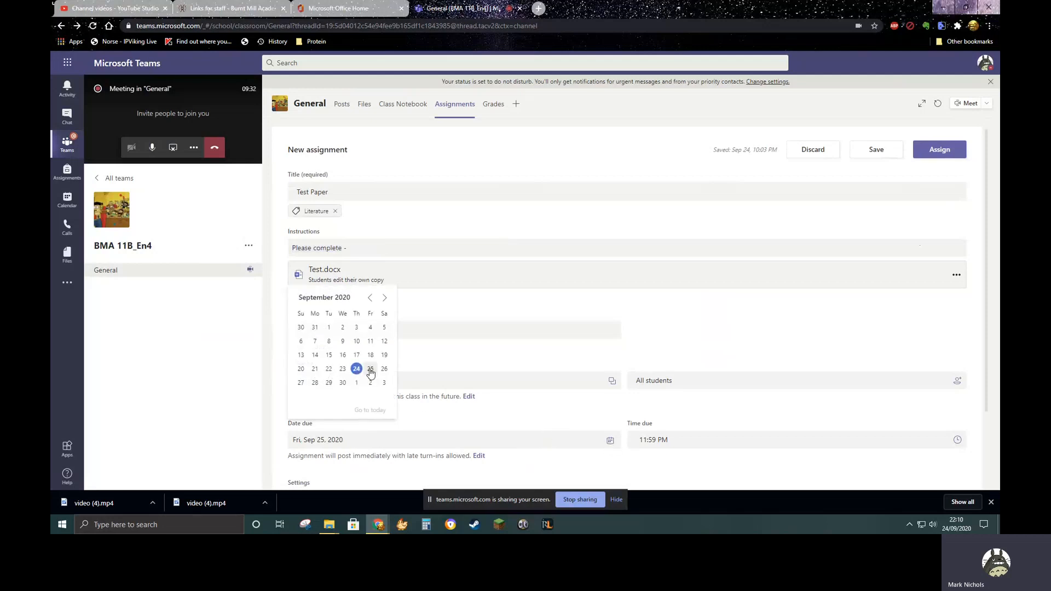
pyautogui.click(301, 385)
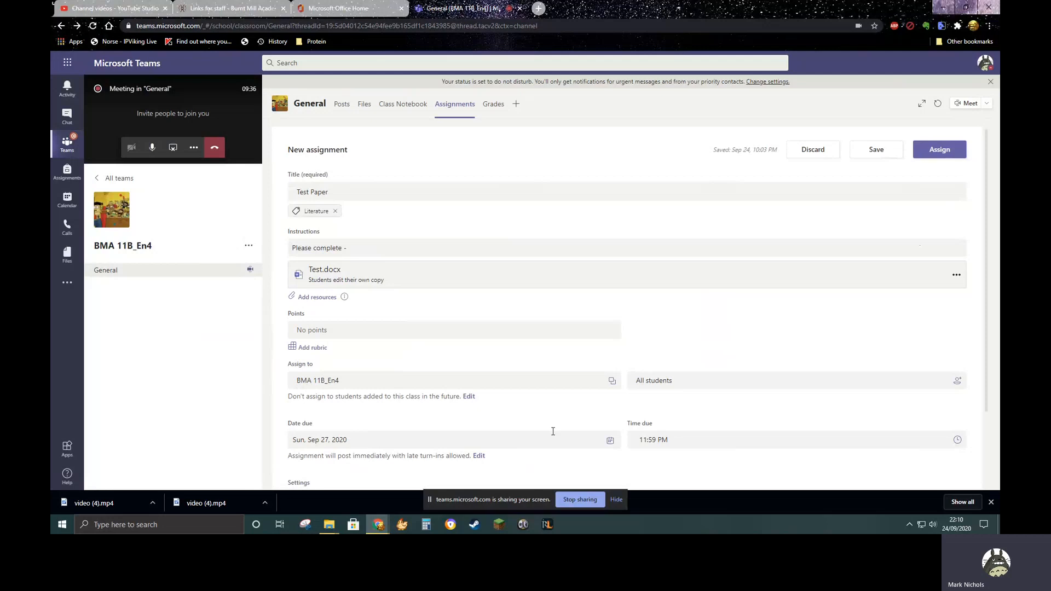
pyautogui.click(958, 441)
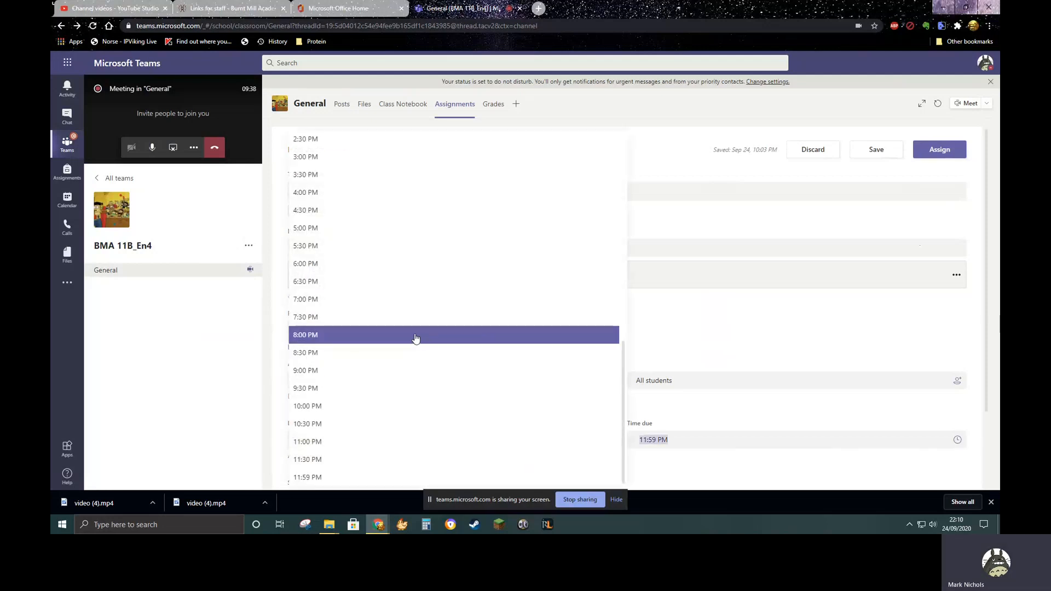
pyautogui.click(342, 351)
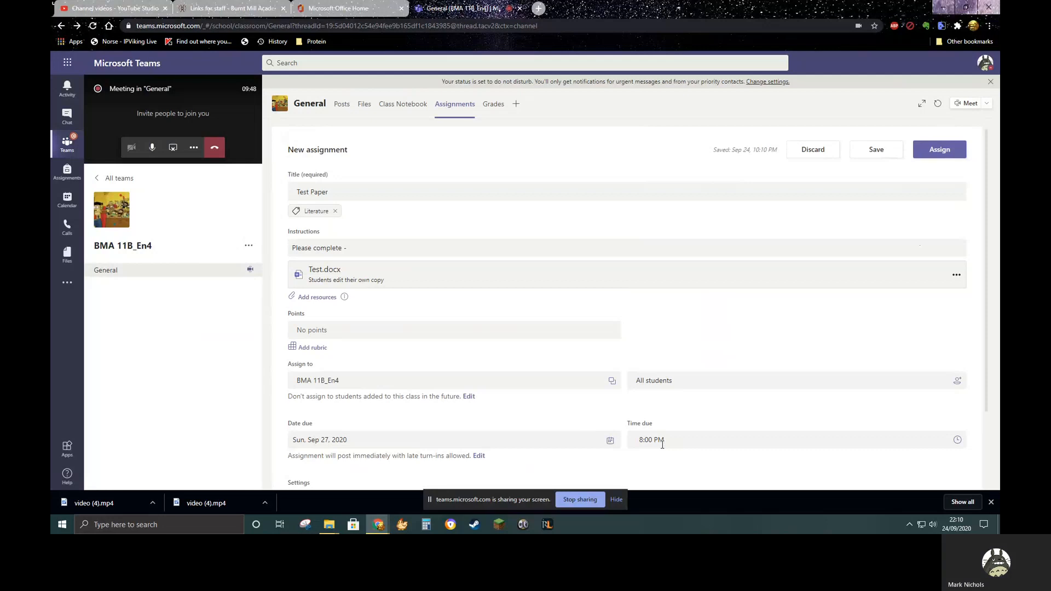
# Review the assignment's details and settings, and assign Test Paper to the class
pyautogui.scroll(-1, 462, 402)
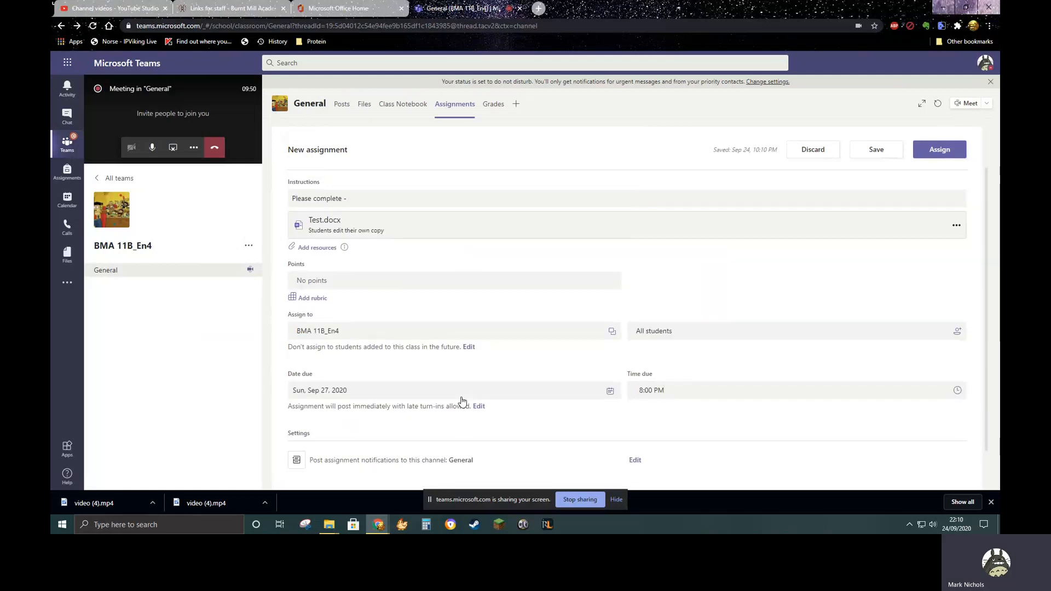
pyautogui.scroll(-1, 462, 401)
pyautogui.scroll(2, 613, 314)
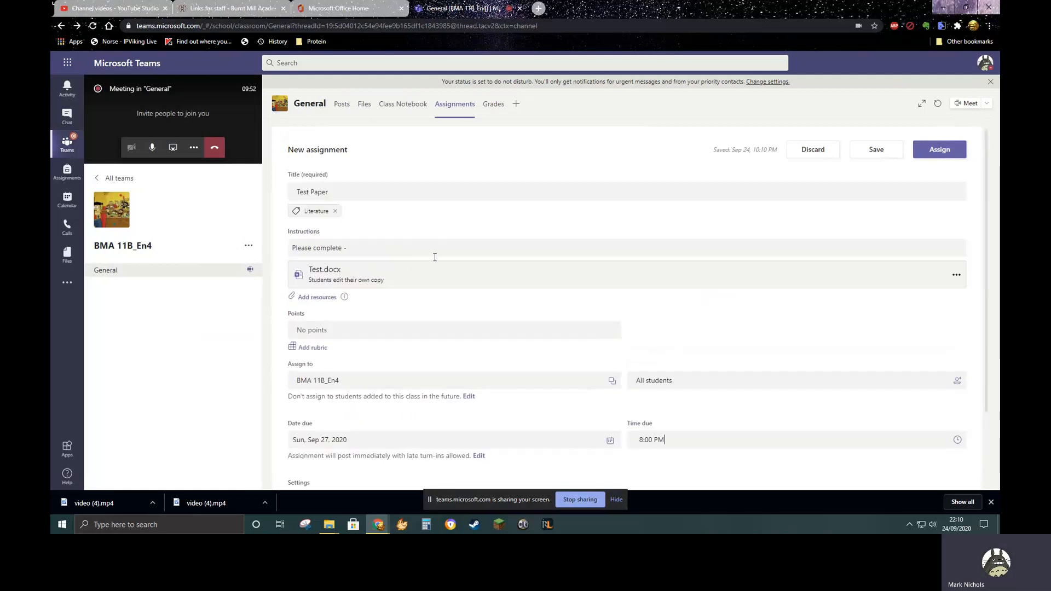
pyautogui.scroll(-1, 424, 329)
pyautogui.scroll(1, 429, 333)
pyautogui.click(942, 153)
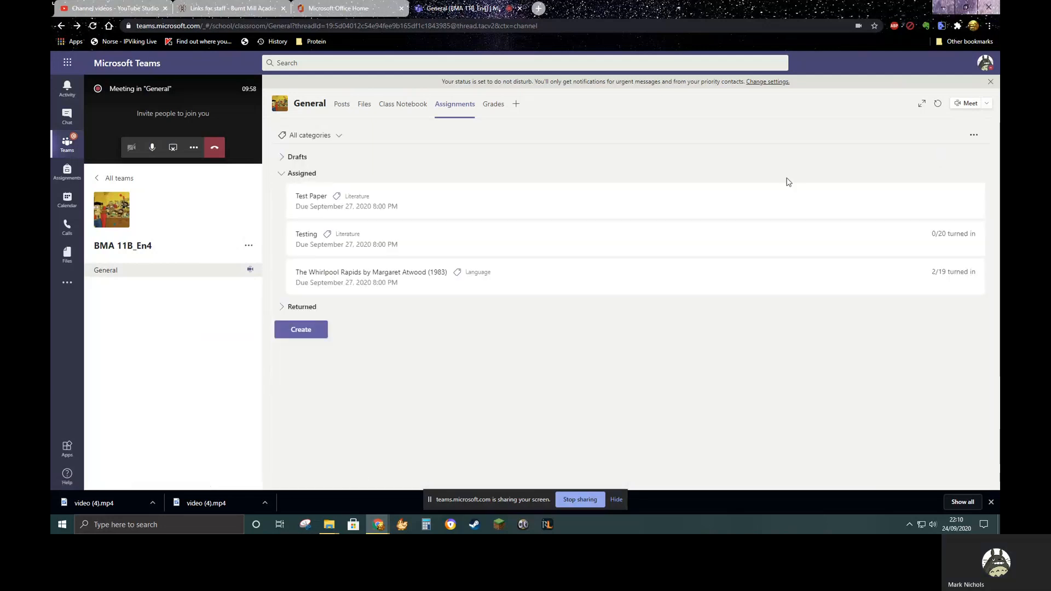